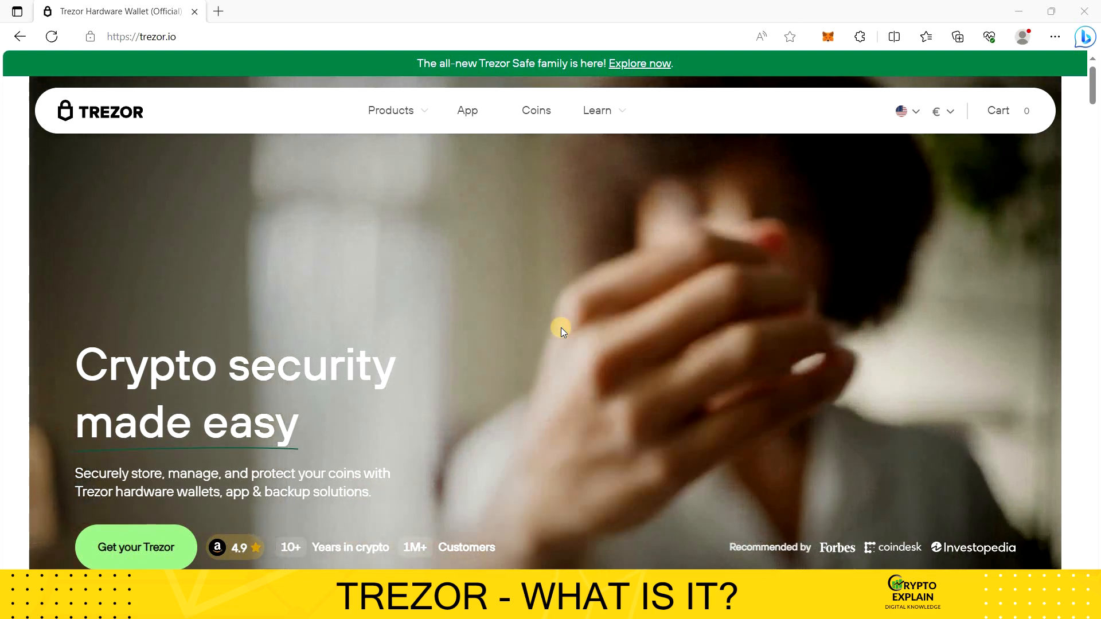
Step: Look through the Trezor homepage, examining the hardware wallet benefits, the available wallet models, Trezor Suite and the protection features
{"action": "scroll", "coordinate": [561, 329], "scroll_direction": "down", "scroll_amount": 1}
{"action": "scroll", "coordinate": [561, 328], "scroll_direction": "down", "scroll_amount": 9}
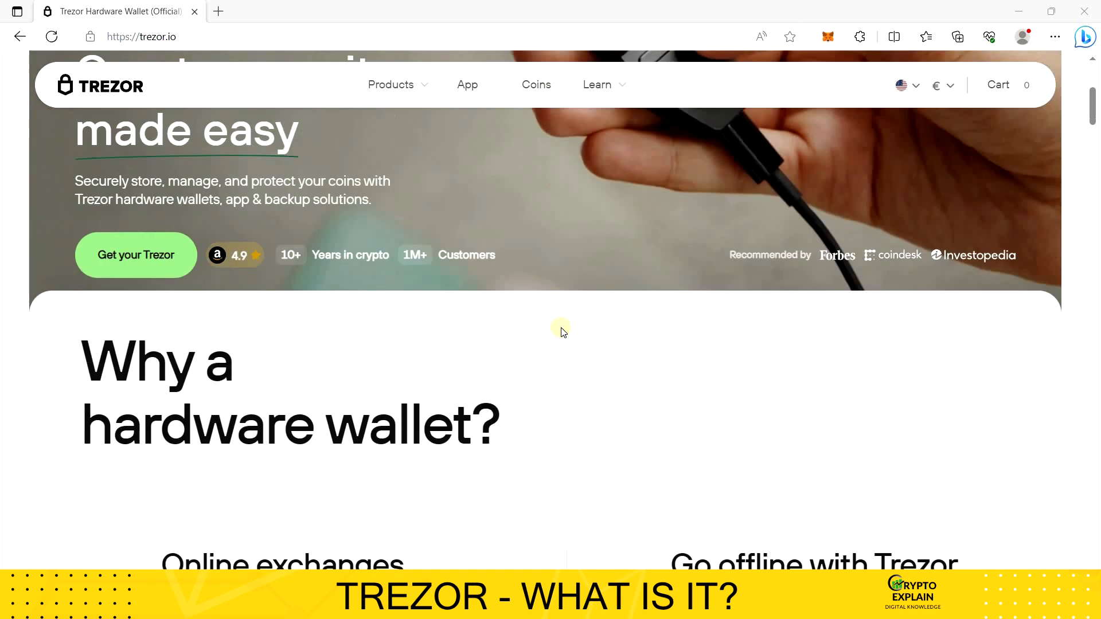
{"action": "scroll", "coordinate": [563, 330], "scroll_direction": "down", "scroll_amount": 12}
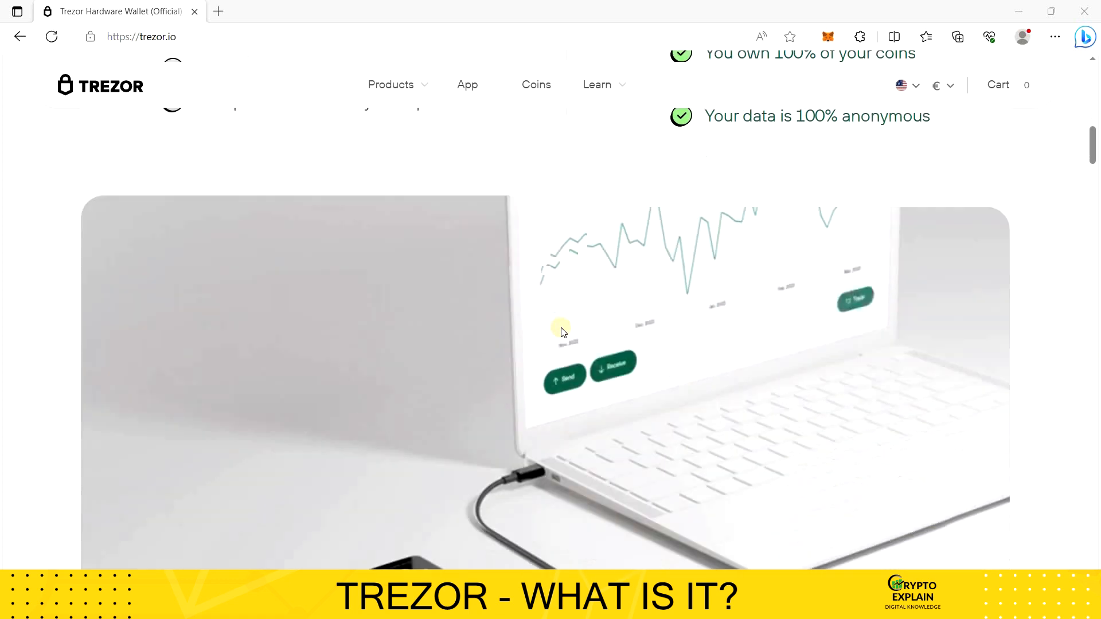
{"action": "scroll", "coordinate": [562, 331], "scroll_direction": "down", "scroll_amount": 1}
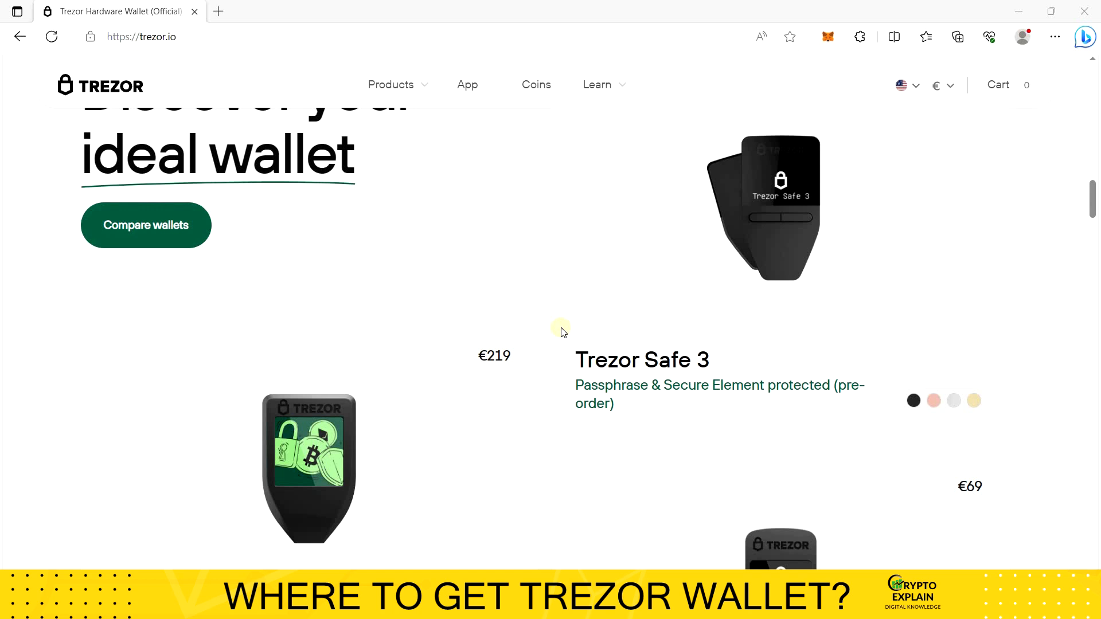
{"action": "scroll", "coordinate": [562, 332], "scroll_direction": "down", "scroll_amount": 5}
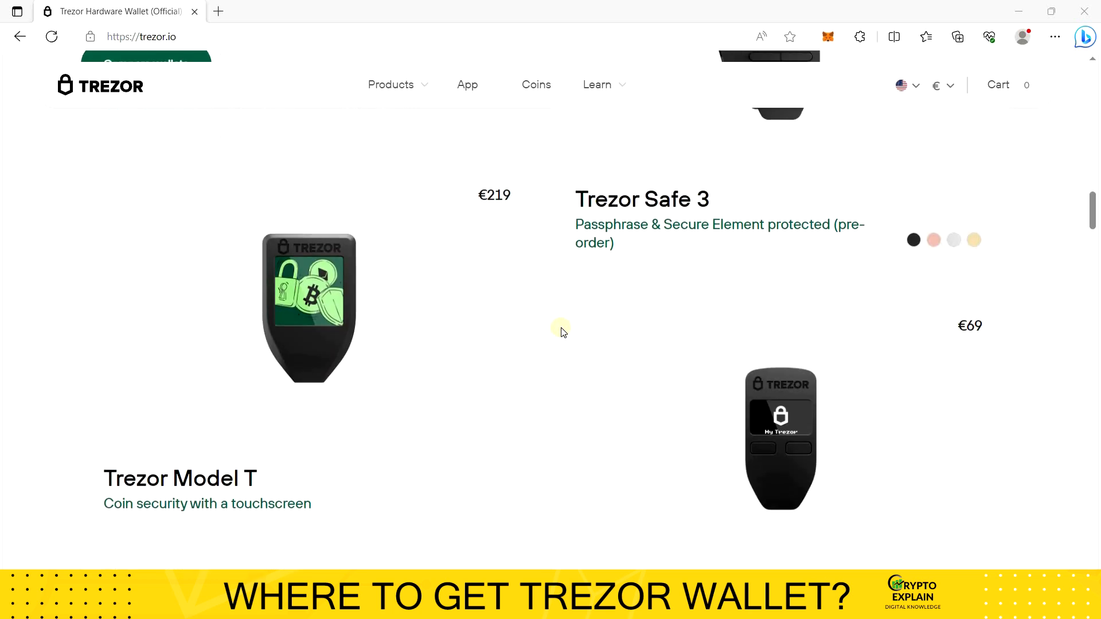
{"action": "scroll", "coordinate": [563, 331], "scroll_direction": "up", "scroll_amount": 3}
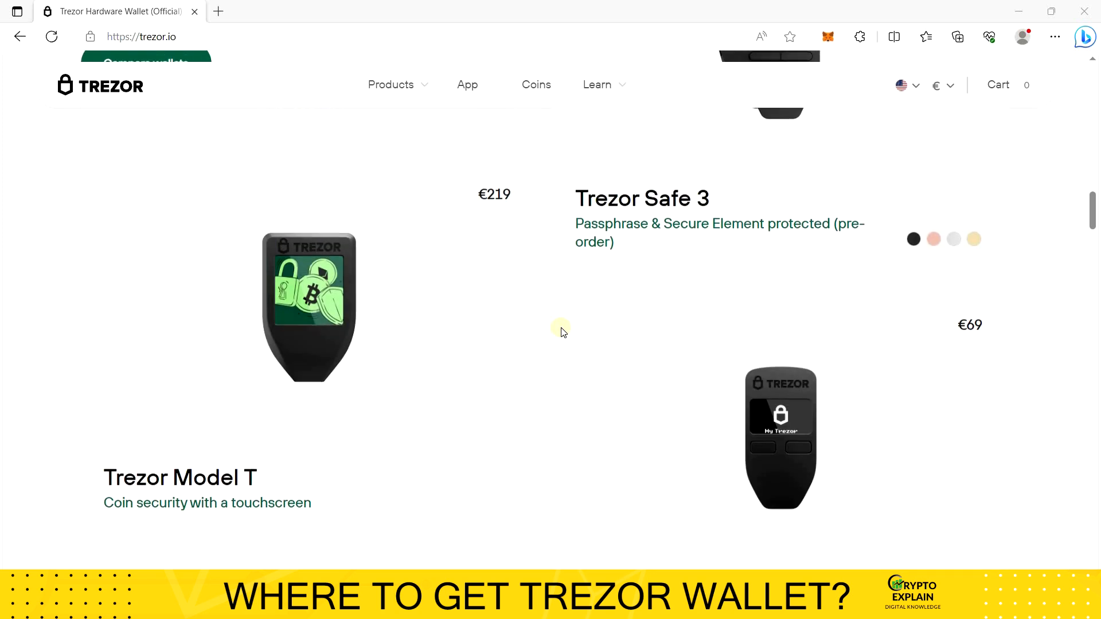
{"action": "scroll", "coordinate": [562, 332], "scroll_direction": "up", "scroll_amount": 3}
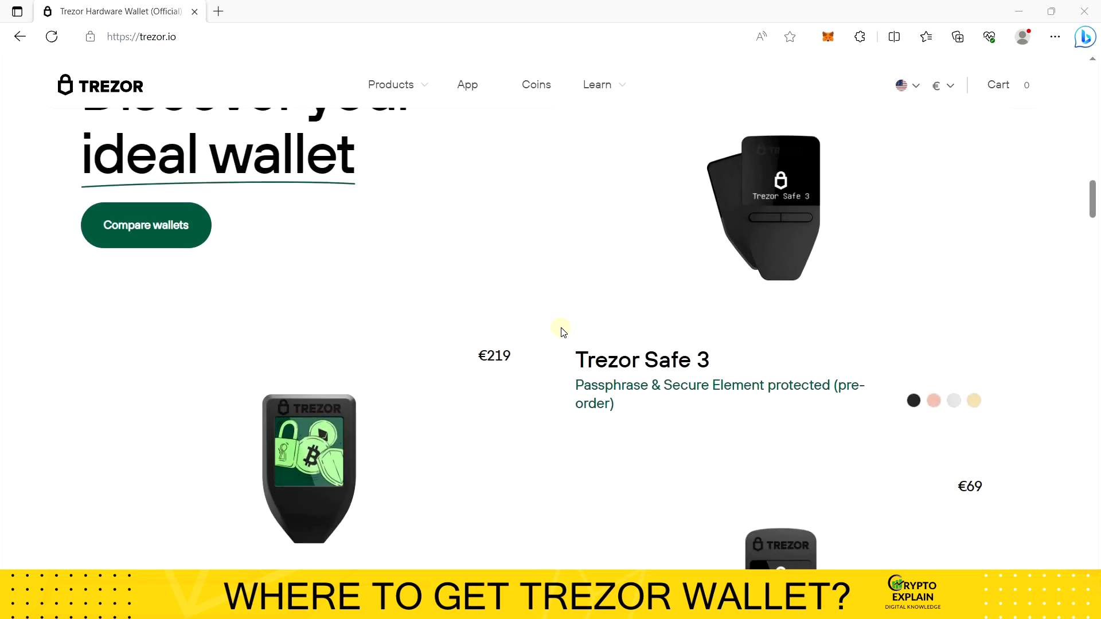
{"action": "scroll", "coordinate": [562, 331], "scroll_direction": "down", "scroll_amount": 12}
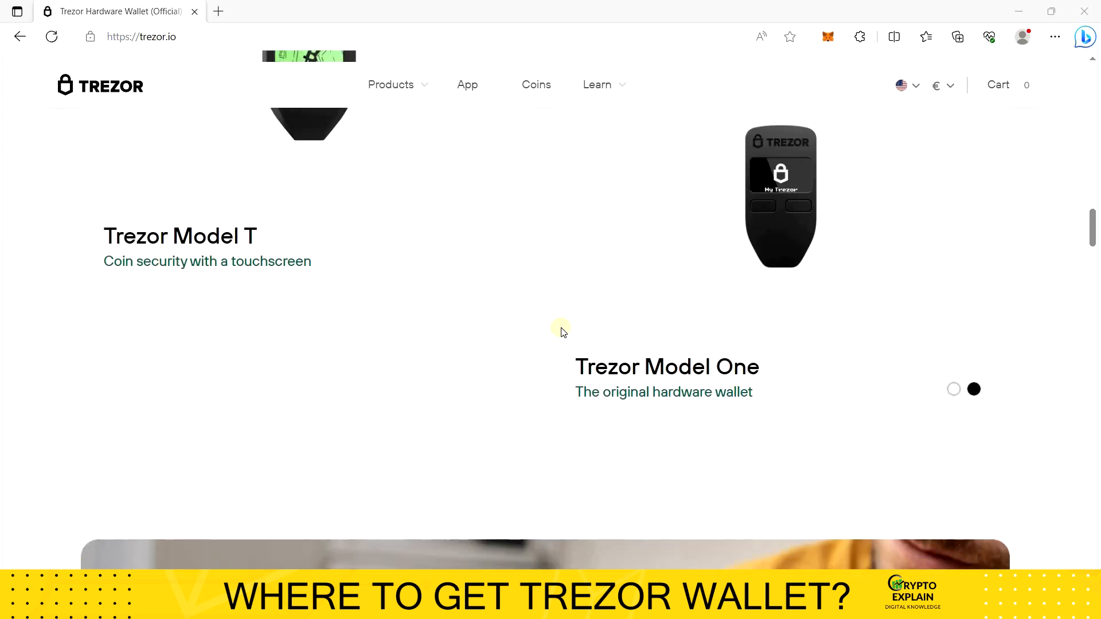
{"action": "scroll", "coordinate": [561, 328], "scroll_direction": "down", "scroll_amount": 3}
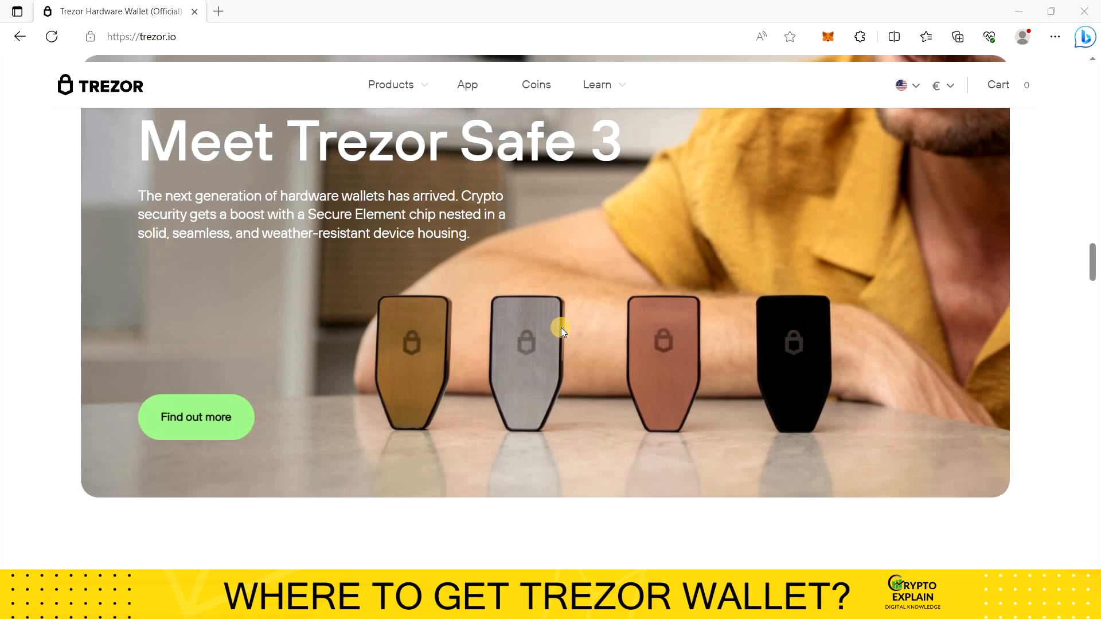
{"action": "scroll", "coordinate": [561, 328], "scroll_direction": "down", "scroll_amount": 18}
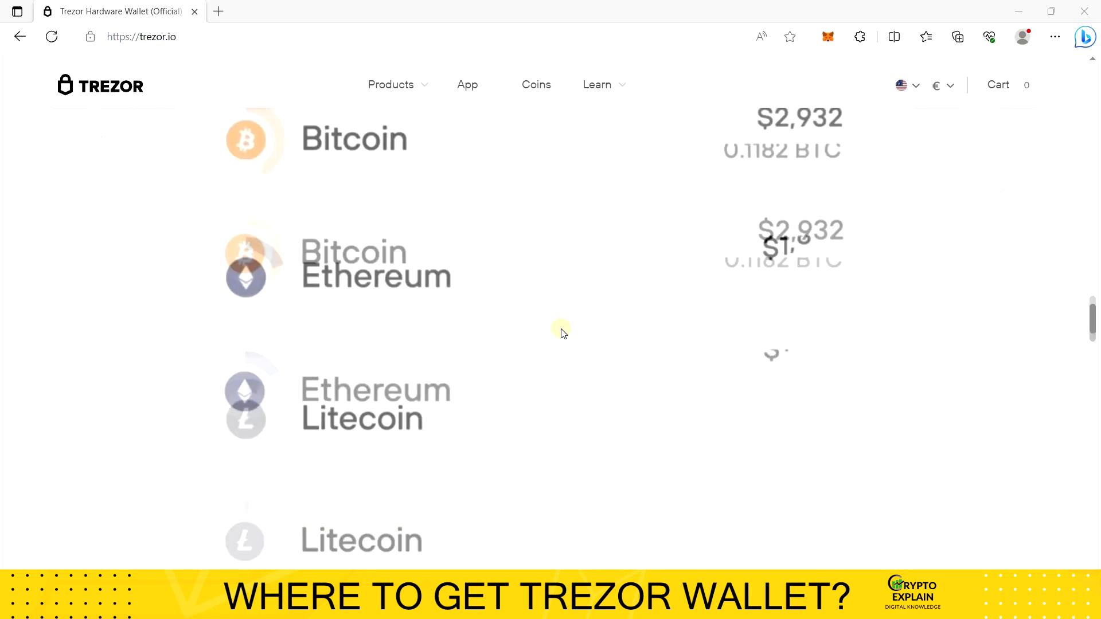
{"action": "scroll", "coordinate": [561, 329], "scroll_direction": "down", "scroll_amount": 15}
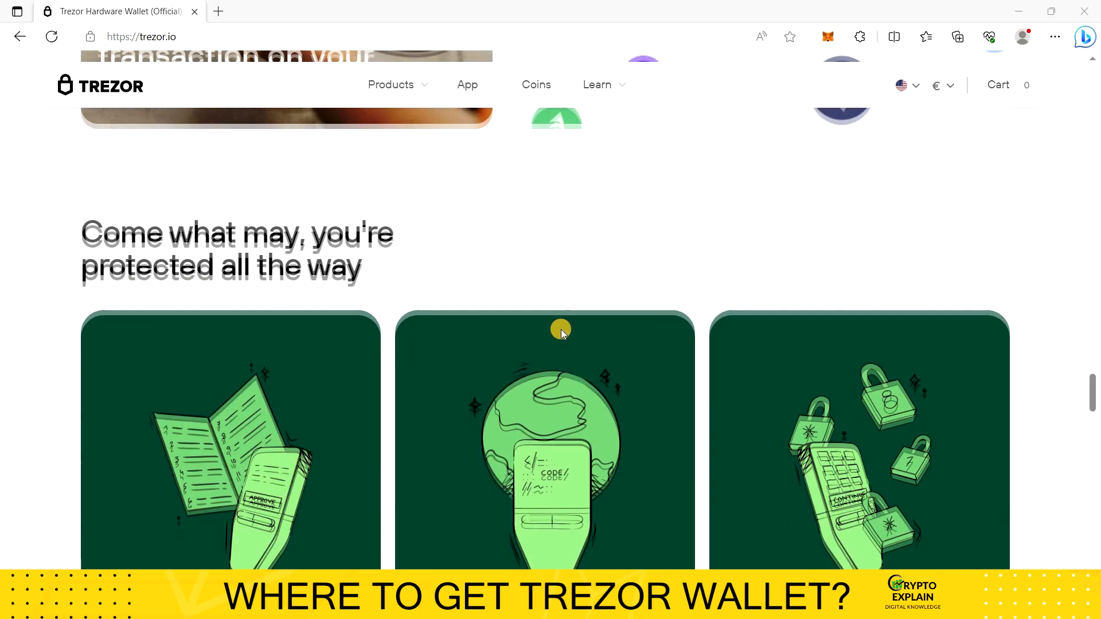
{"action": "scroll", "coordinate": [561, 329], "scroll_direction": "down", "scroll_amount": 5}
{"action": "scroll", "coordinate": [561, 329], "scroll_direction": "up", "scroll_amount": 10}
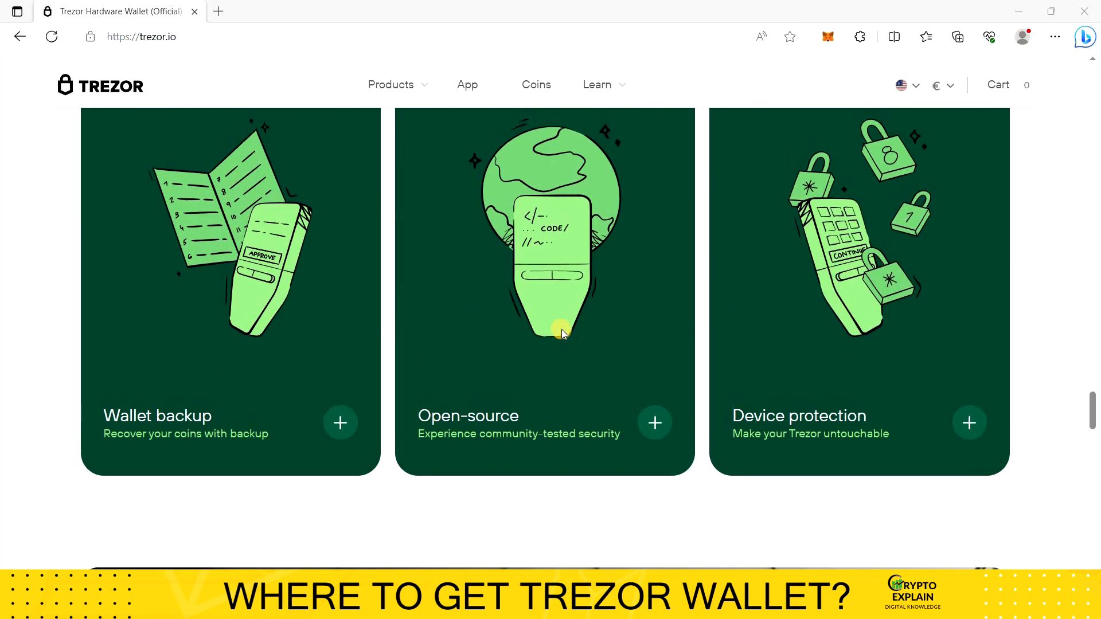
{"action": "scroll", "coordinate": [562, 329], "scroll_direction": "up", "scroll_amount": 20}
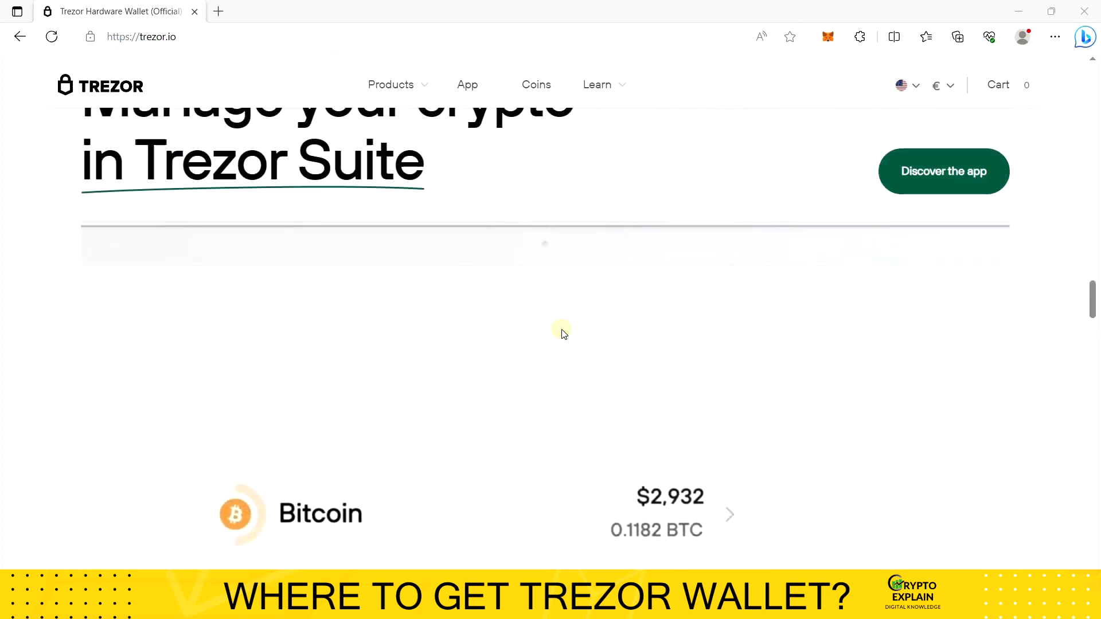
{"action": "scroll", "coordinate": [562, 331], "scroll_direction": "up", "scroll_amount": 20}
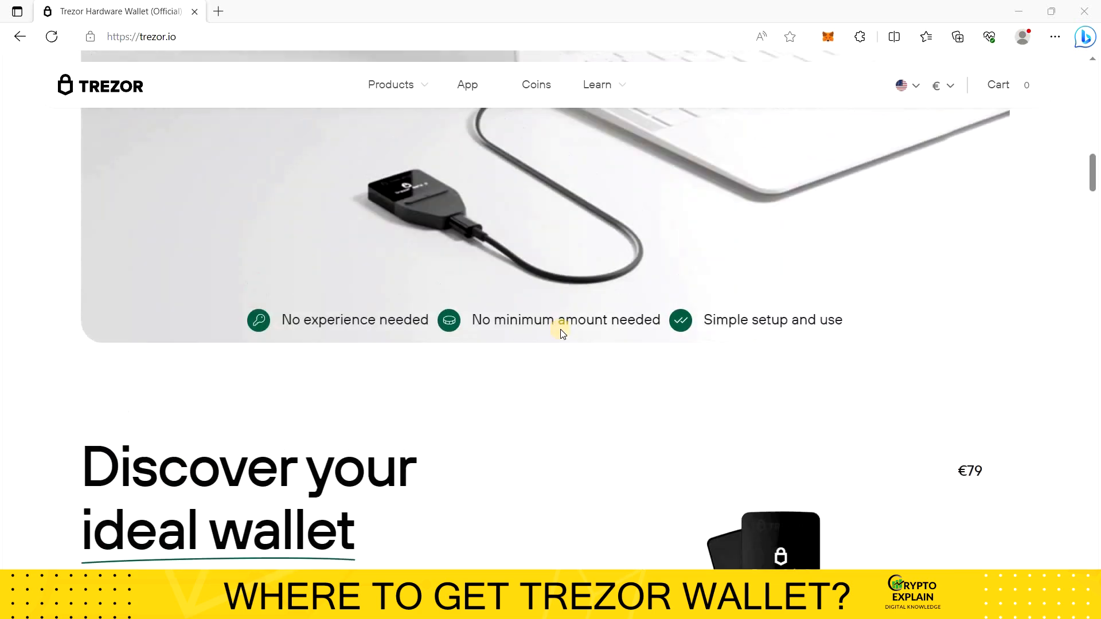
{"action": "scroll", "coordinate": [561, 335], "scroll_direction": "up", "scroll_amount": 15}
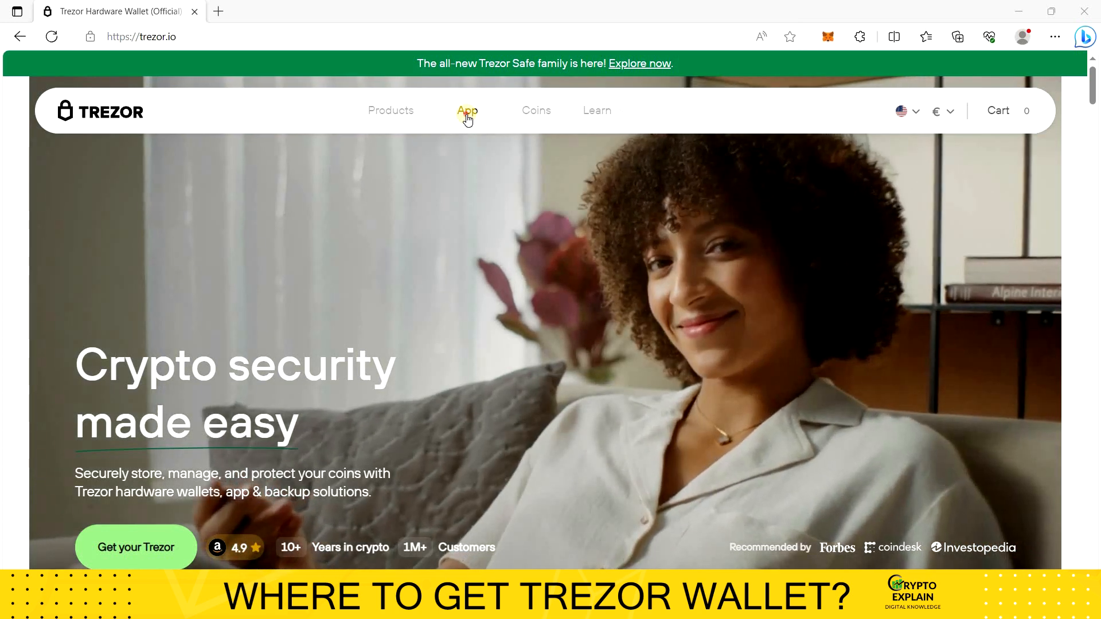
Step: Download the desktop version of Trezor Suite from the site's app page
{"action": "left_click", "coordinate": [468, 118]}
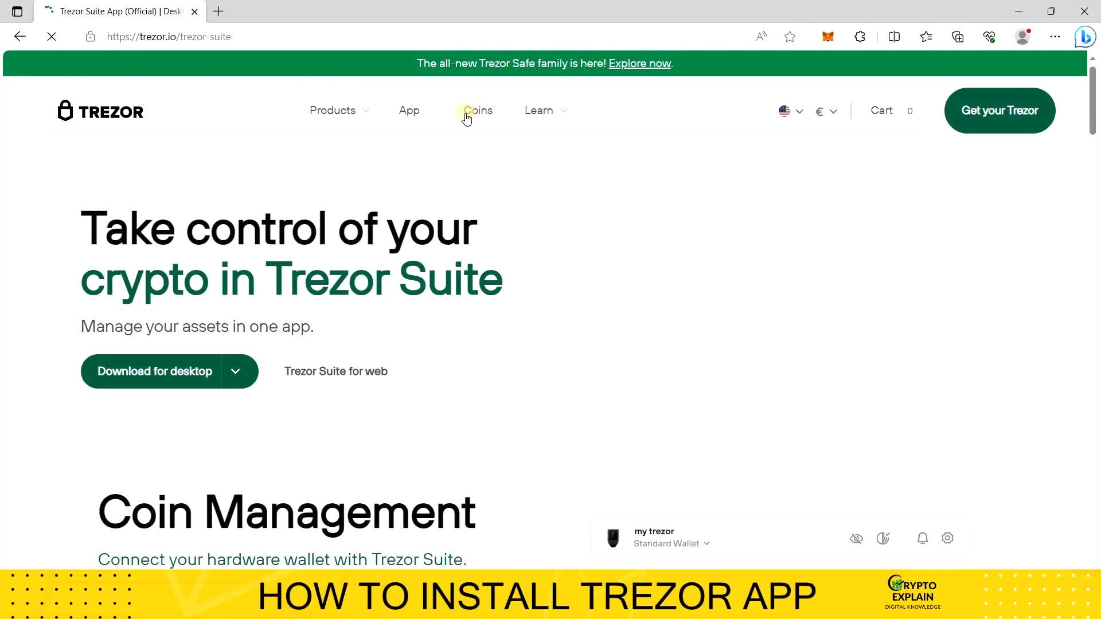
{"action": "left_click", "coordinate": [203, 382]}
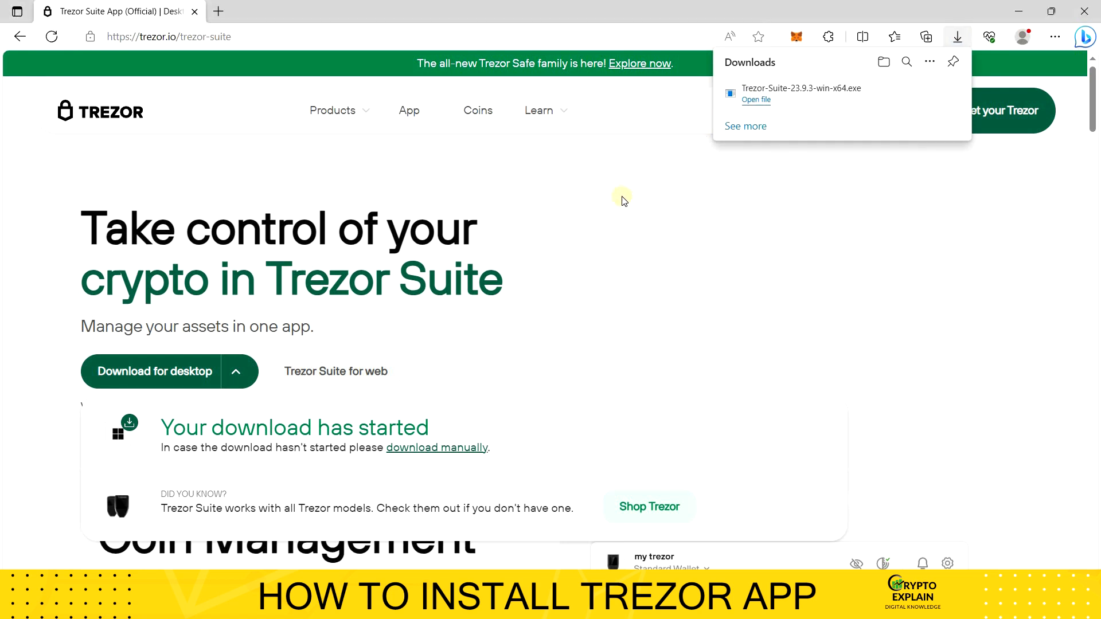
Step: Finish installing Trezor Suite, launch it and maximize its window
{"action": "left_click", "coordinate": [640, 427]}
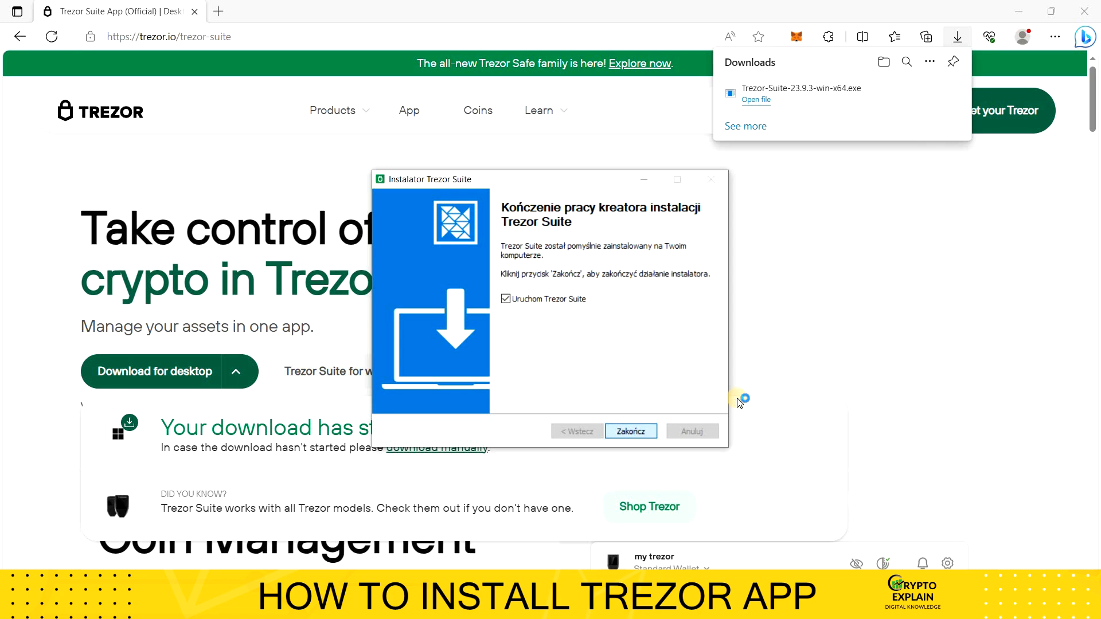
{"action": "left_click", "coordinate": [717, 346]}
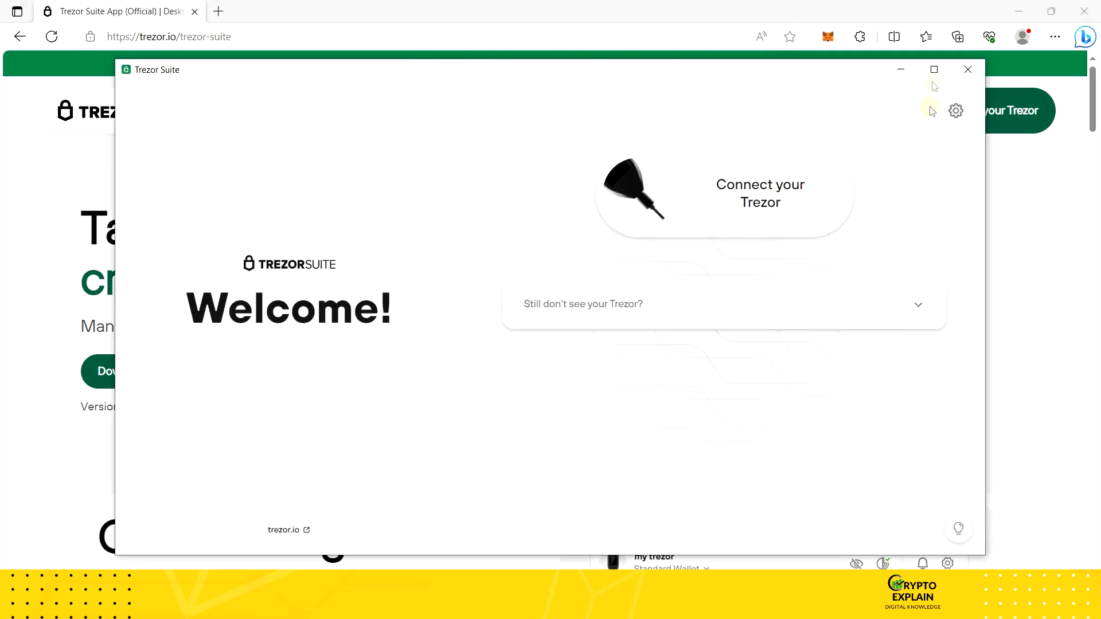
{"action": "left_click", "coordinate": [934, 70]}
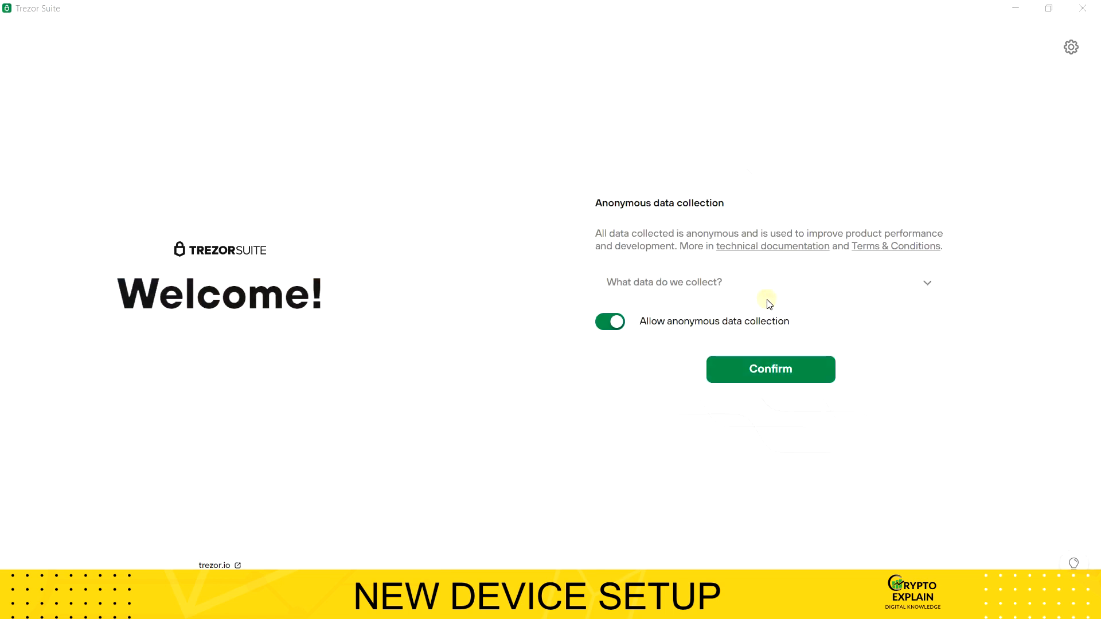
Step: Disallow anonymous data collection in Trezor Suite and confirm the choice
{"action": "left_click", "coordinate": [609, 322]}
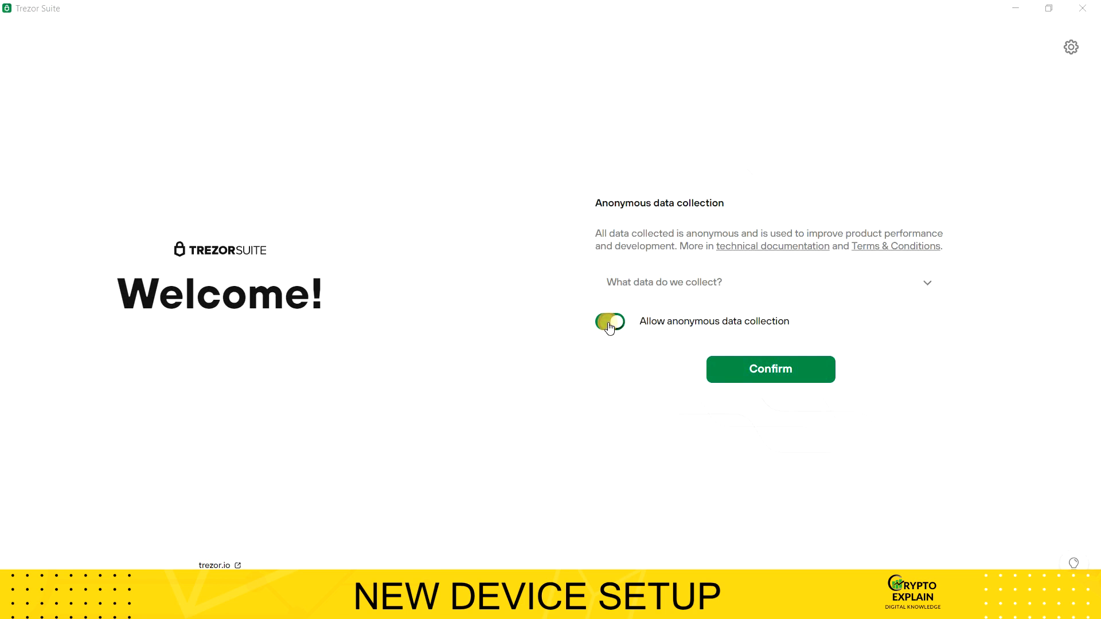
{"action": "left_click", "coordinate": [768, 370]}
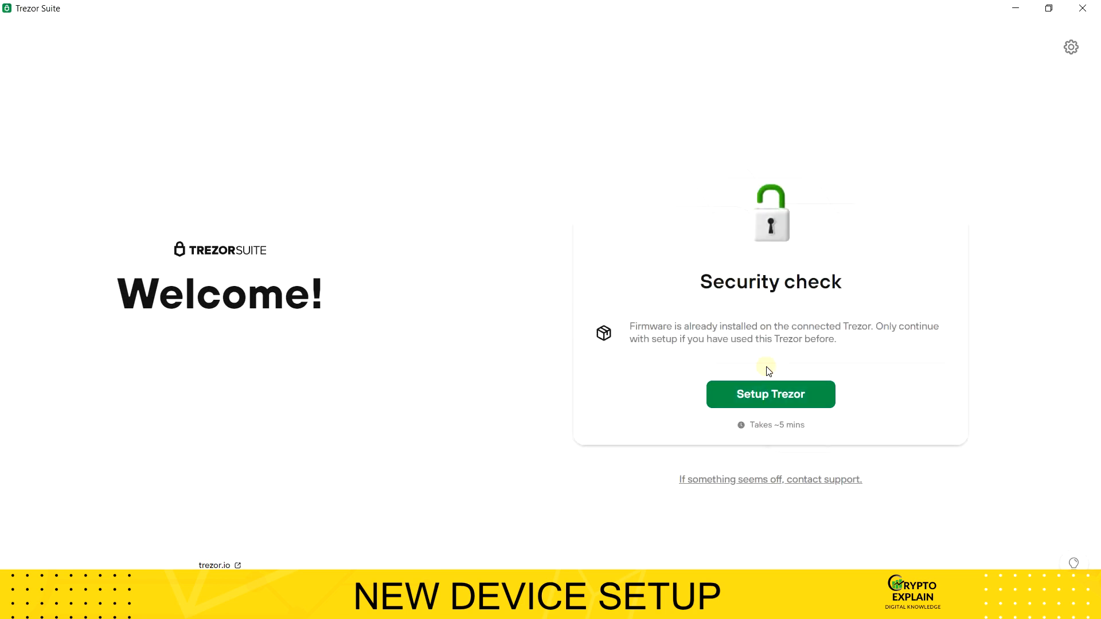
Step: Start the Trezor setup from the security check and continue past the firmware stage with the installed firmware
{"action": "left_click", "coordinate": [771, 400]}
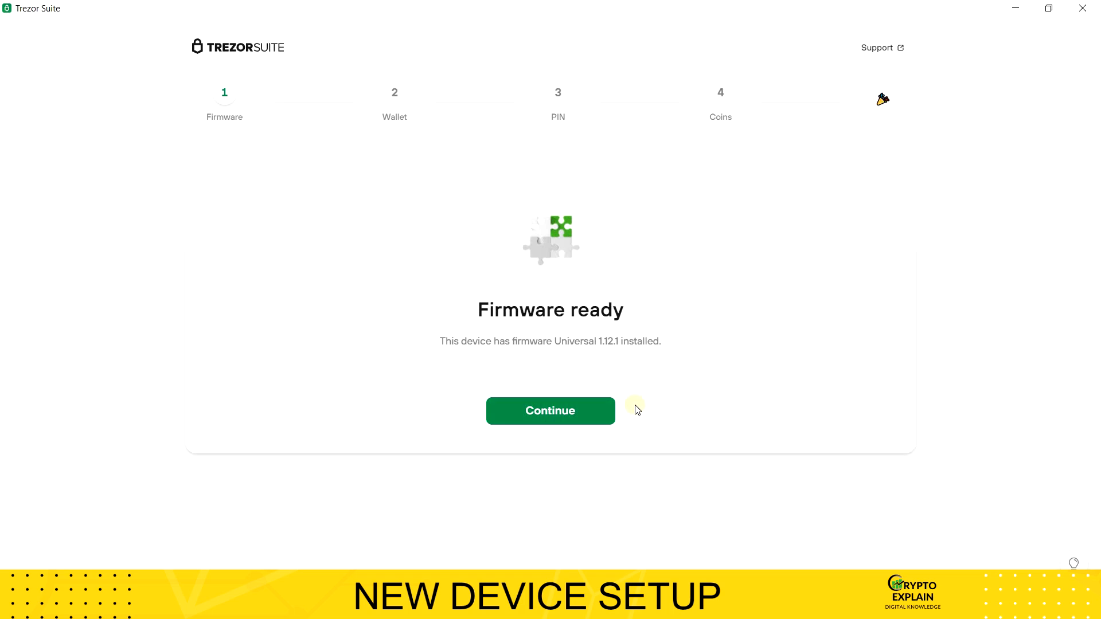
{"action": "left_click", "coordinate": [593, 413]}
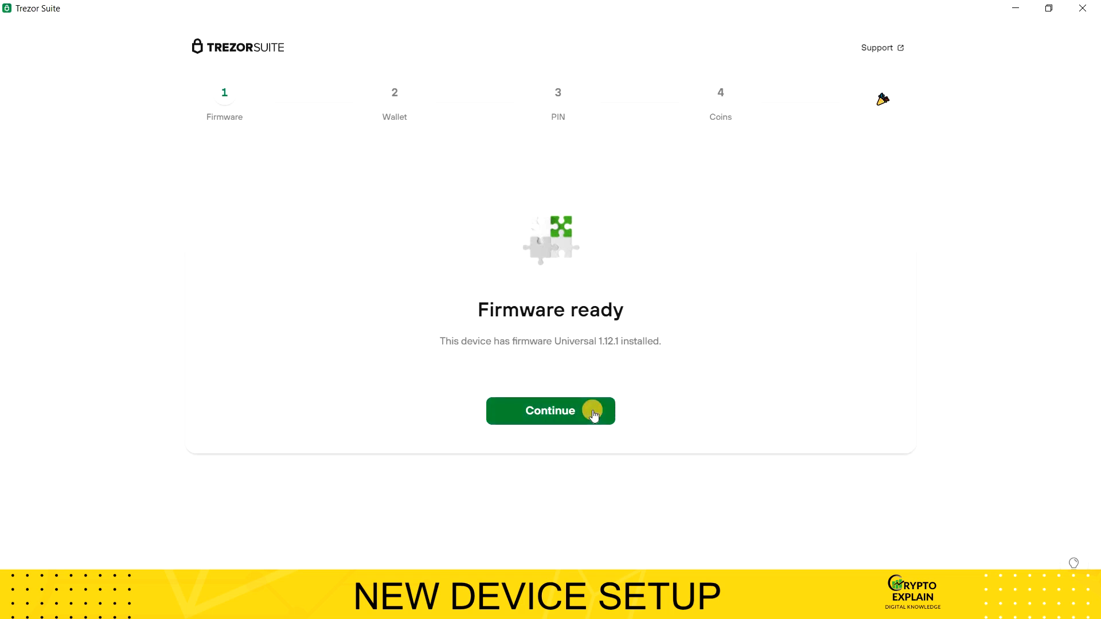
{"action": "left_click", "coordinate": [593, 413]}
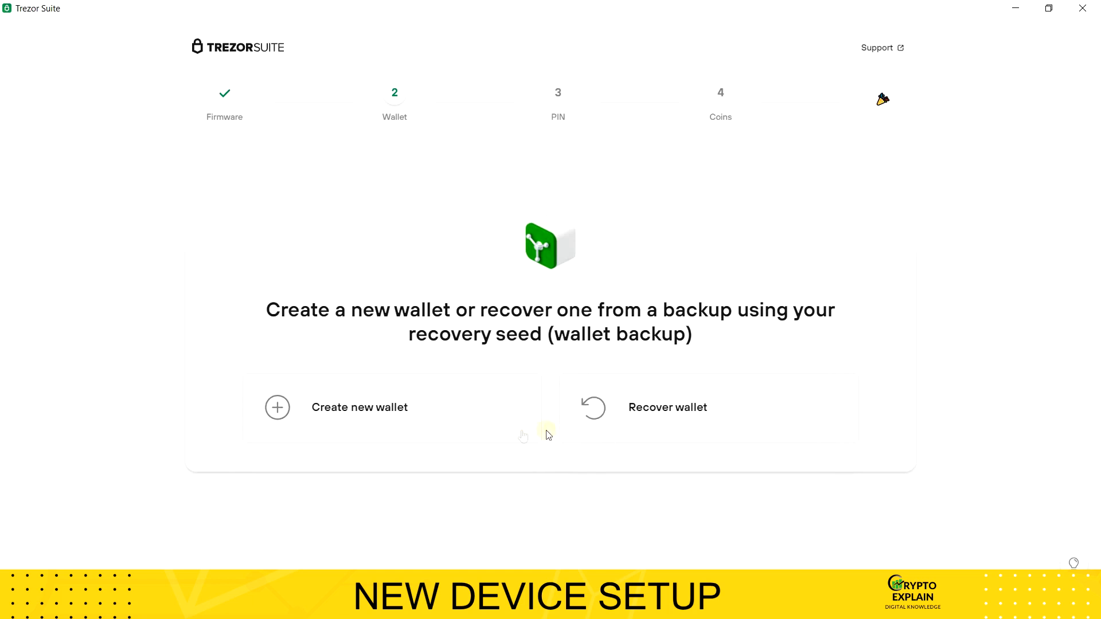
Step: Create a new wallet on the Trezor using the Standard seed backup option
{"action": "left_click", "coordinate": [442, 436]}
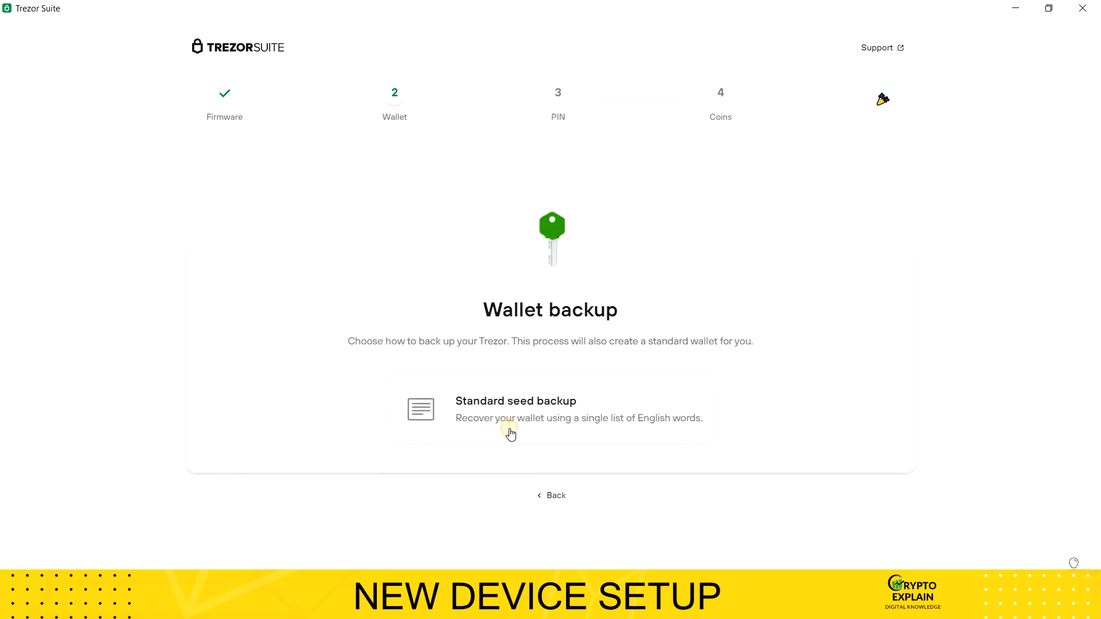
{"action": "left_click", "coordinate": [510, 429]}
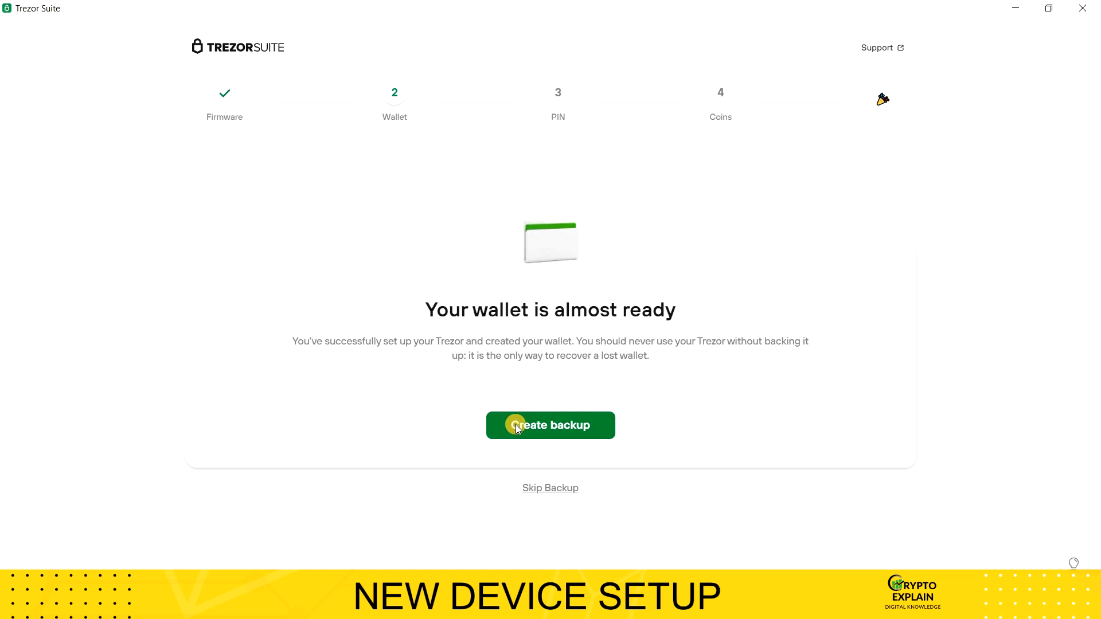
Step: Begin the wallet backup, acknowledging all three recovery seed instructions about recovering funds, avoiding digital copies and storing the seed securely
{"action": "left_click", "coordinate": [511, 435]}
{"action": "scroll", "coordinate": [513, 453], "scroll_direction": "down", "scroll_amount": 1}
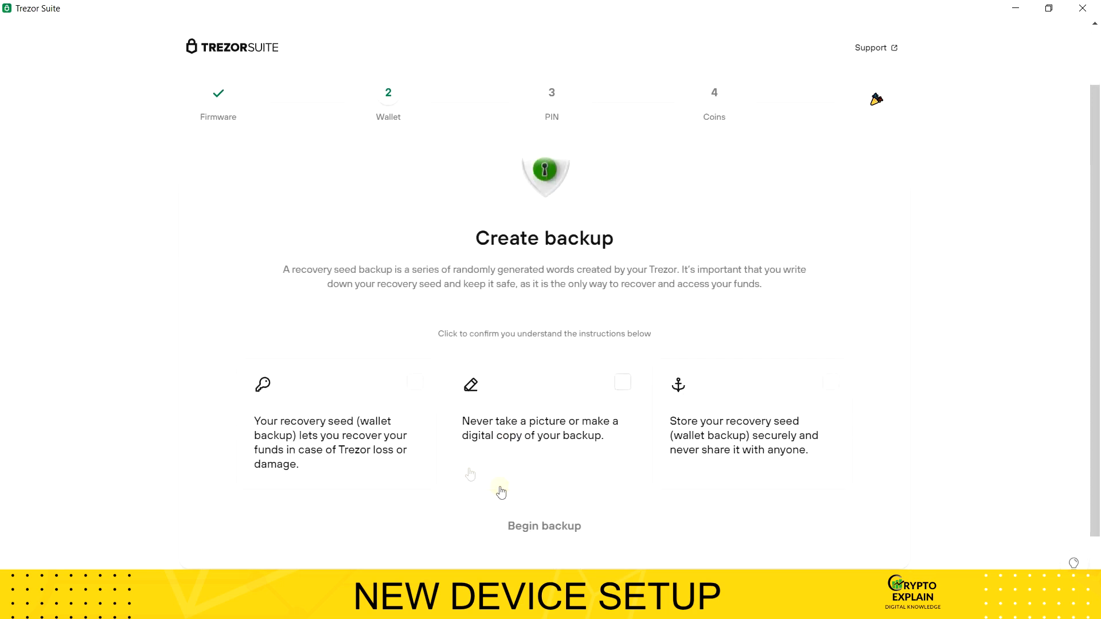
{"action": "left_click", "coordinate": [416, 390]}
{"action": "left_click", "coordinate": [628, 383]}
{"action": "left_click", "coordinate": [835, 329]}
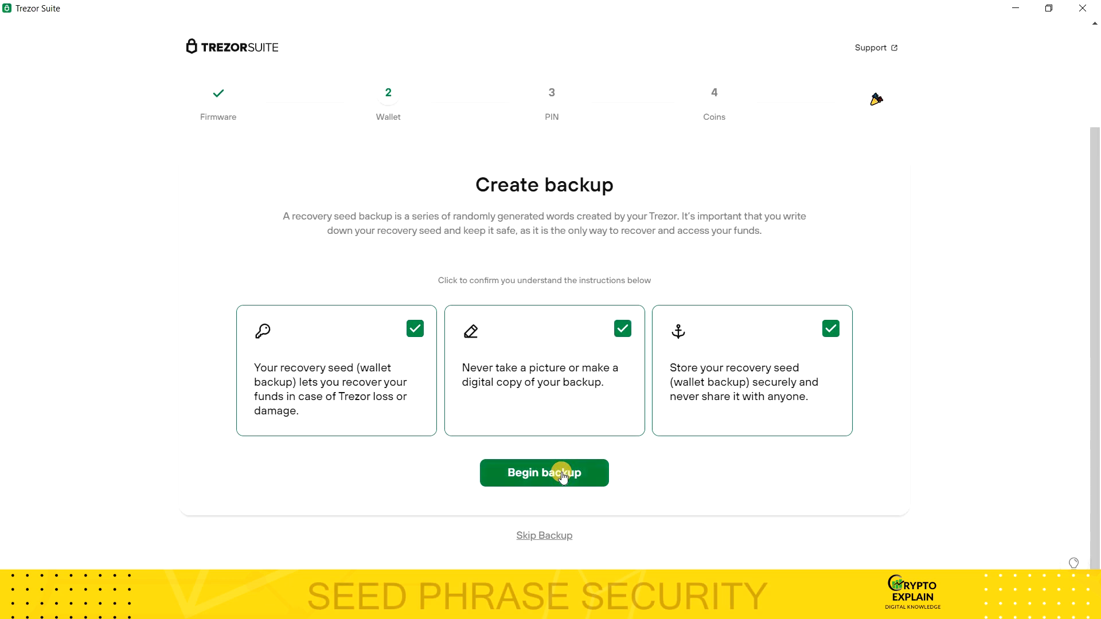
{"action": "left_click", "coordinate": [562, 474]}
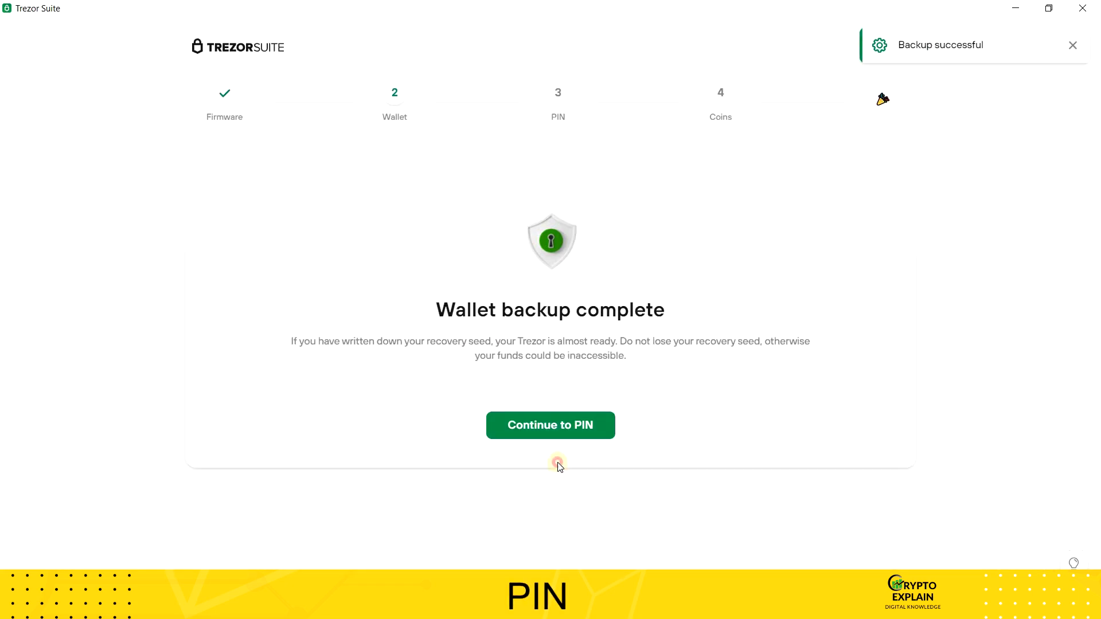
Step: Continue to the PIN stage, enter a new device PIN on the blind keypad and submit it
{"action": "left_click", "coordinate": [551, 432]}
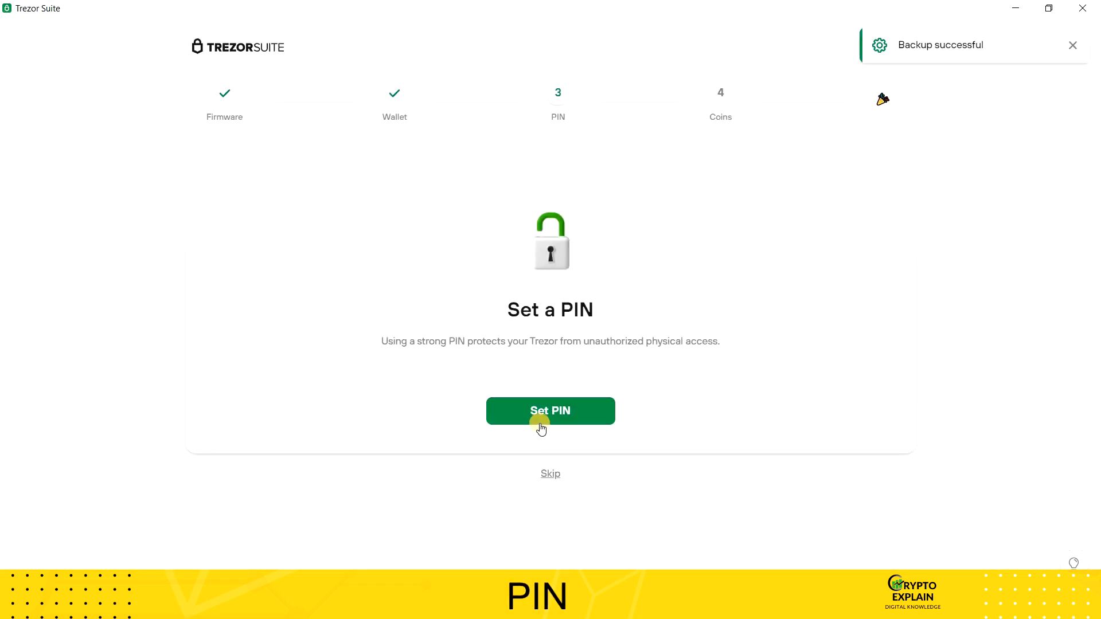
{"action": "left_click", "coordinate": [540, 420]}
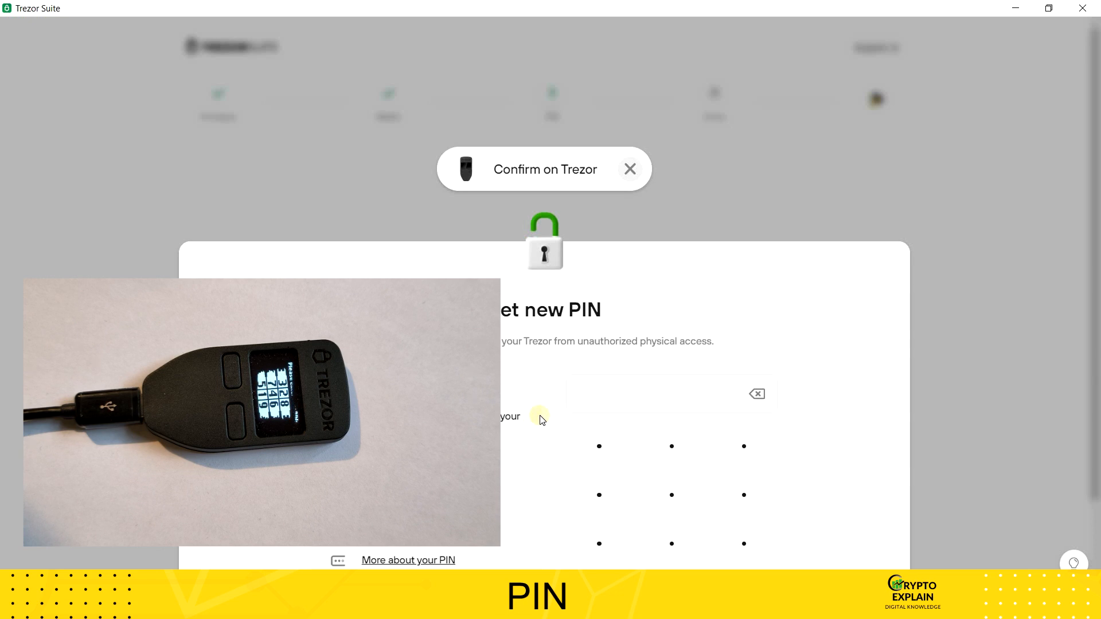
{"action": "left_click", "coordinate": [602, 545]}
{"action": "left_click", "coordinate": [611, 544]}
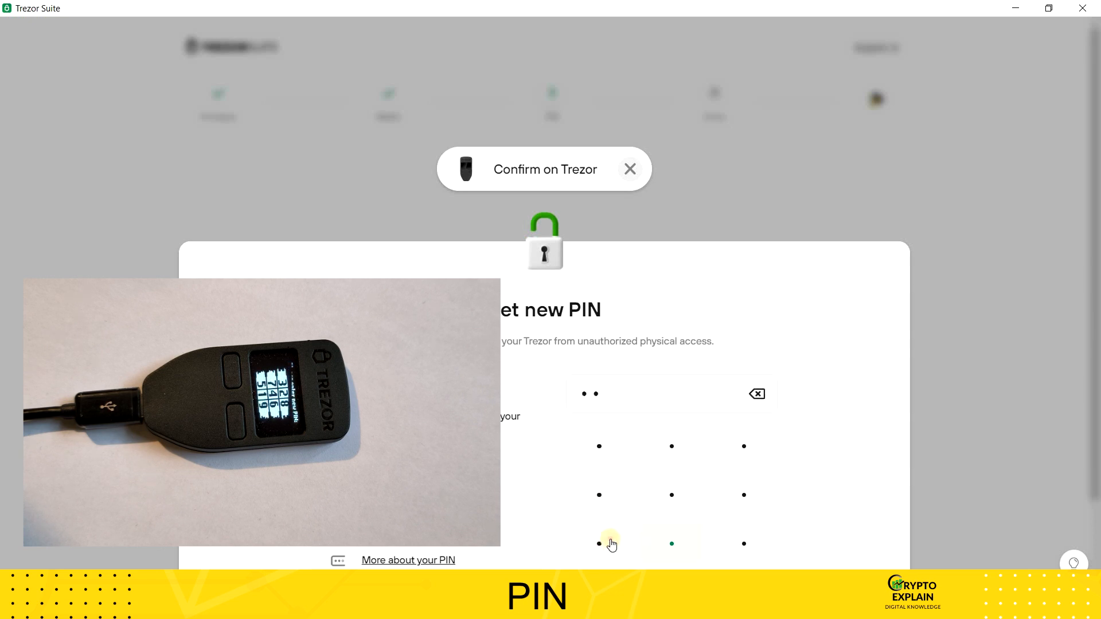
{"action": "left_click", "coordinate": [658, 544]}
{"action": "left_click", "coordinate": [615, 544]}
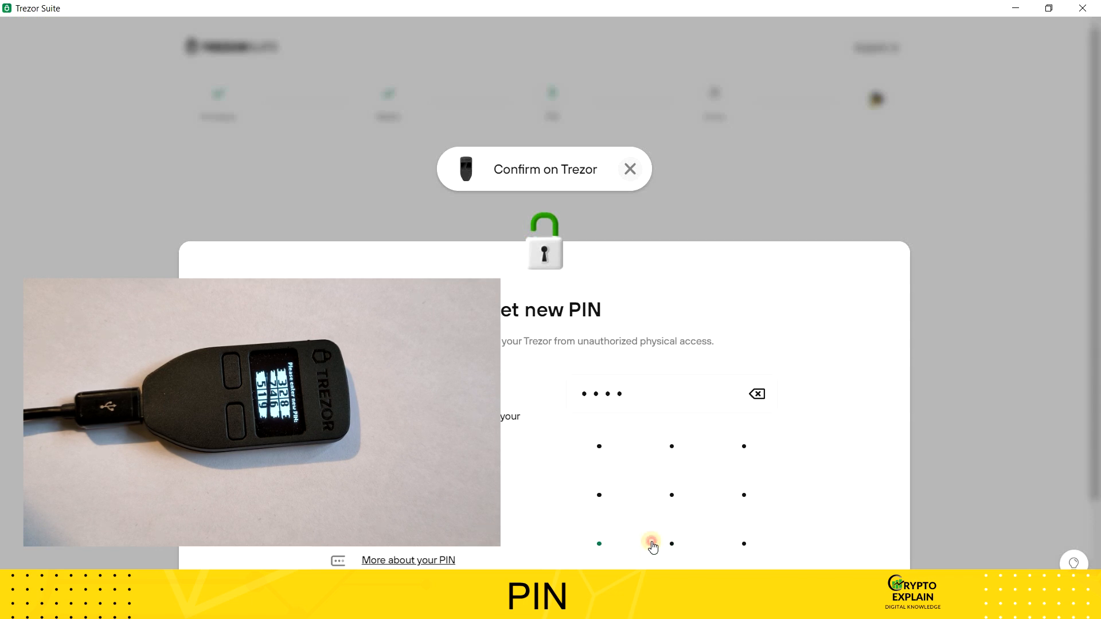
{"action": "left_click", "coordinate": [651, 544]}
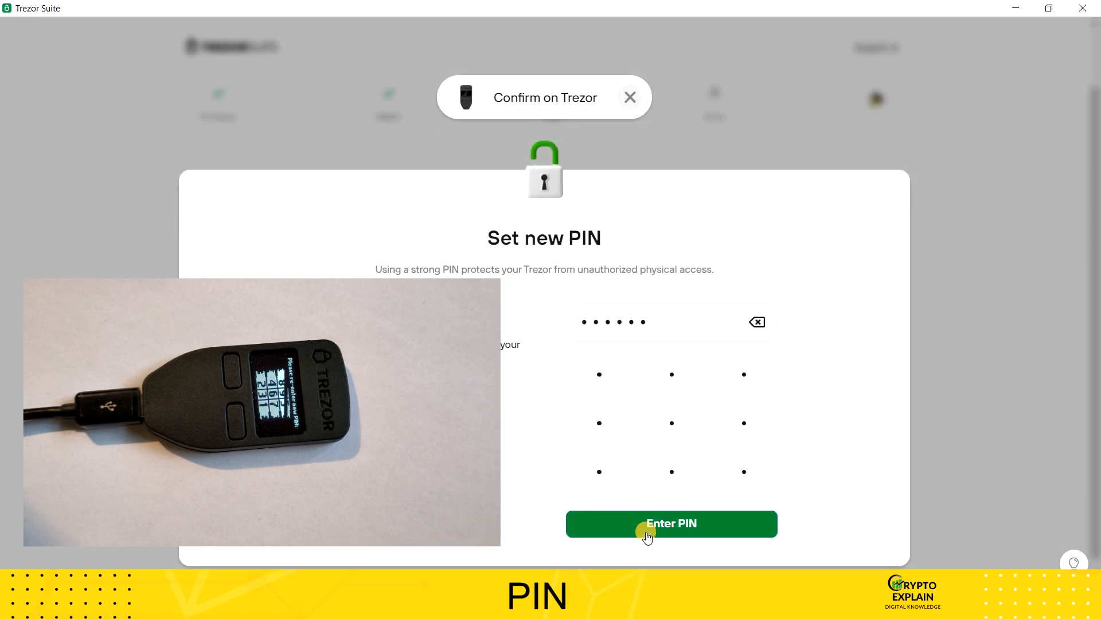
{"action": "left_click", "coordinate": [647, 537]}
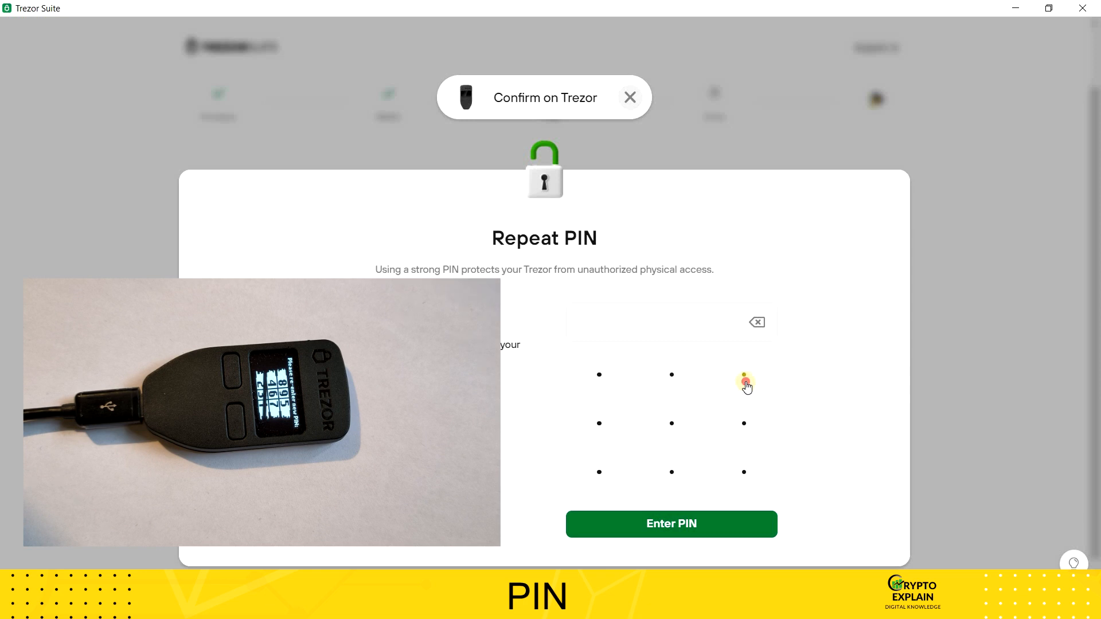
Step: Repeat the new device PIN on the blind keypad, submit it and continue to the coin activation stage
{"action": "left_click", "coordinate": [759, 473]}
{"action": "left_click", "coordinate": [749, 377]}
{"action": "left_click", "coordinate": [752, 471]}
{"action": "left_click", "coordinate": [752, 475]}
{"action": "left_click", "coordinate": [715, 528]}
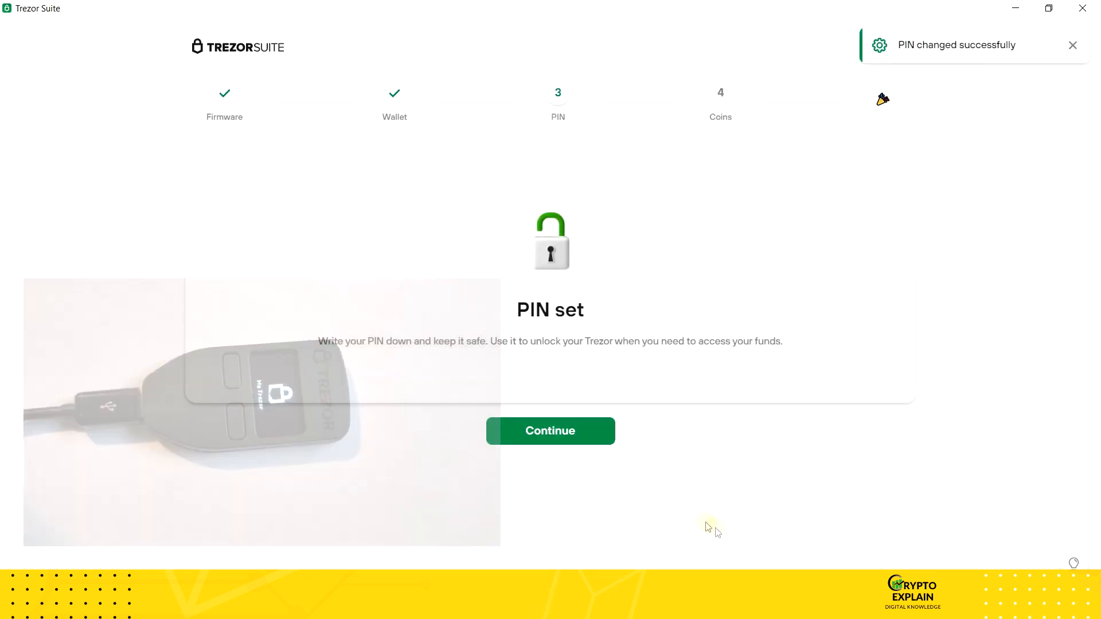
{"action": "left_click", "coordinate": [585, 441]}
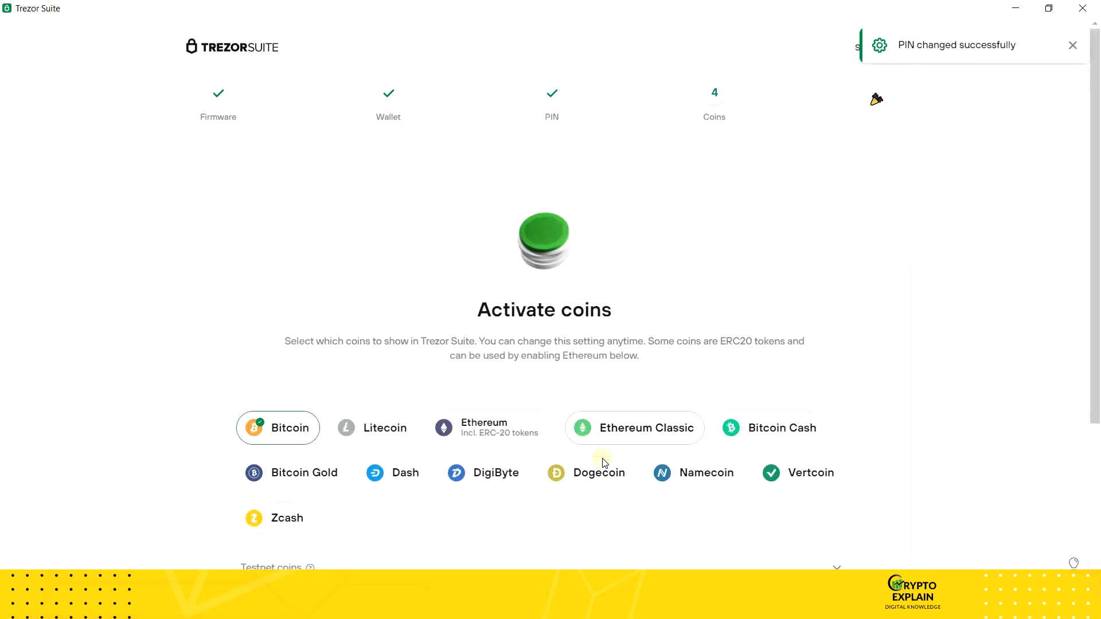
Step: Activate Ethereum alongside Bitcoin and complete the setup
{"action": "scroll", "coordinate": [596, 459], "scroll_direction": "down", "scroll_amount": 1}
{"action": "left_click", "coordinate": [513, 376]}
{"action": "scroll", "coordinate": [542, 459], "scroll_direction": "down", "scroll_amount": 1}
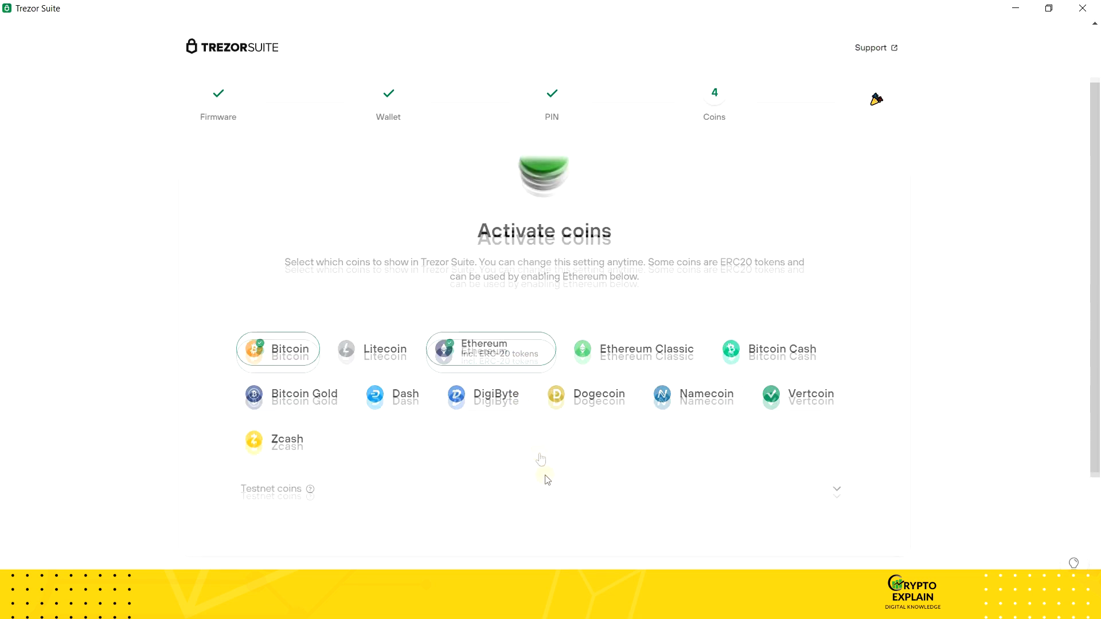
{"action": "scroll", "coordinate": [545, 488], "scroll_direction": "down", "scroll_amount": 2}
{"action": "left_click", "coordinate": [548, 496]}
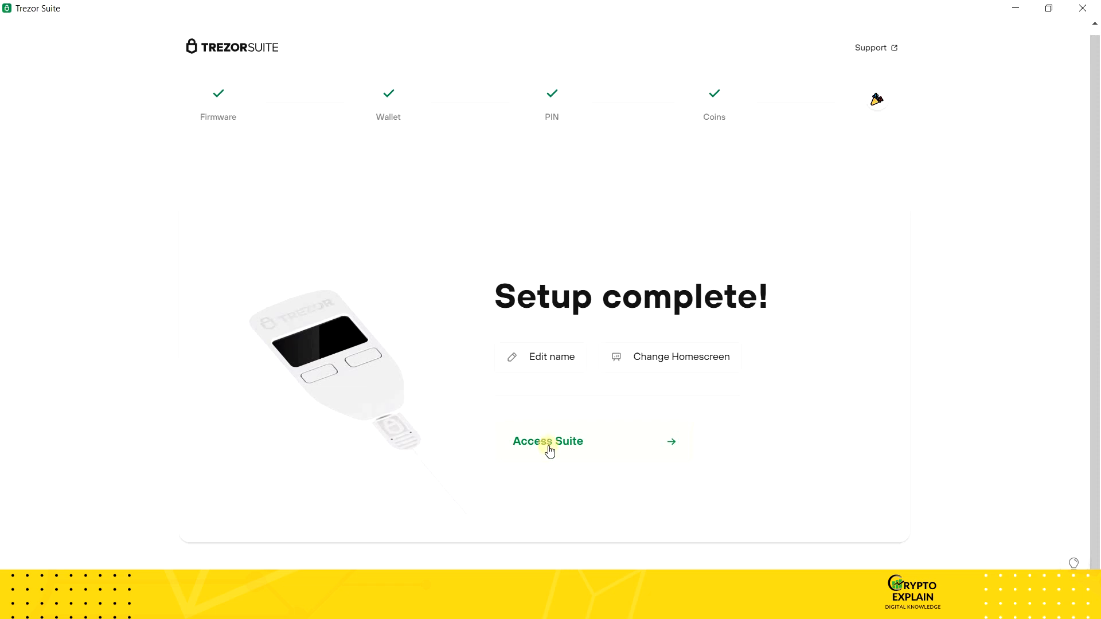
Step: Rename the Trezor device to Crypto_explain and save the new name
{"action": "left_click", "coordinate": [544, 357]}
{"action": "type", "text": "Crypto explain"}
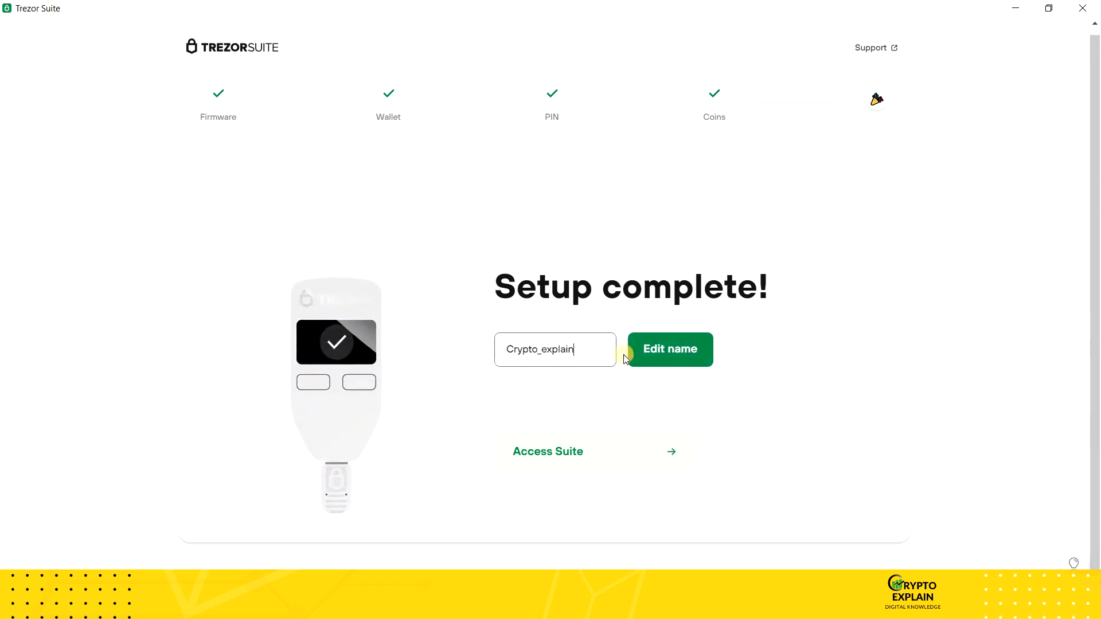
{"action": "left_click", "coordinate": [657, 358]}
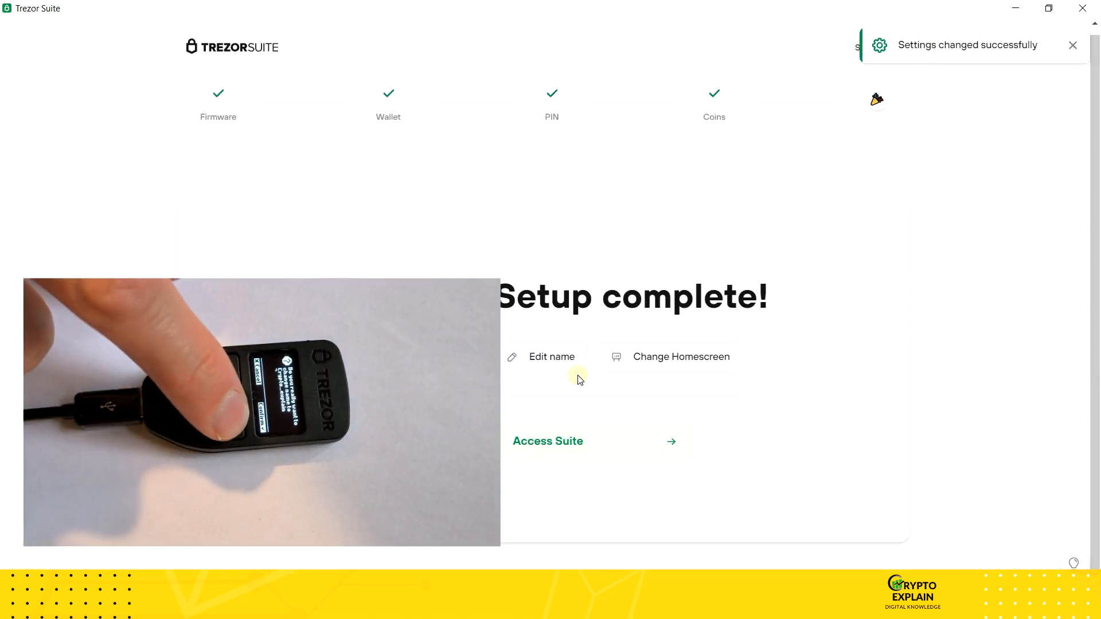
Step: Access the Suite and choose the Standard wallet without a passphrase
{"action": "left_click", "coordinate": [585, 435]}
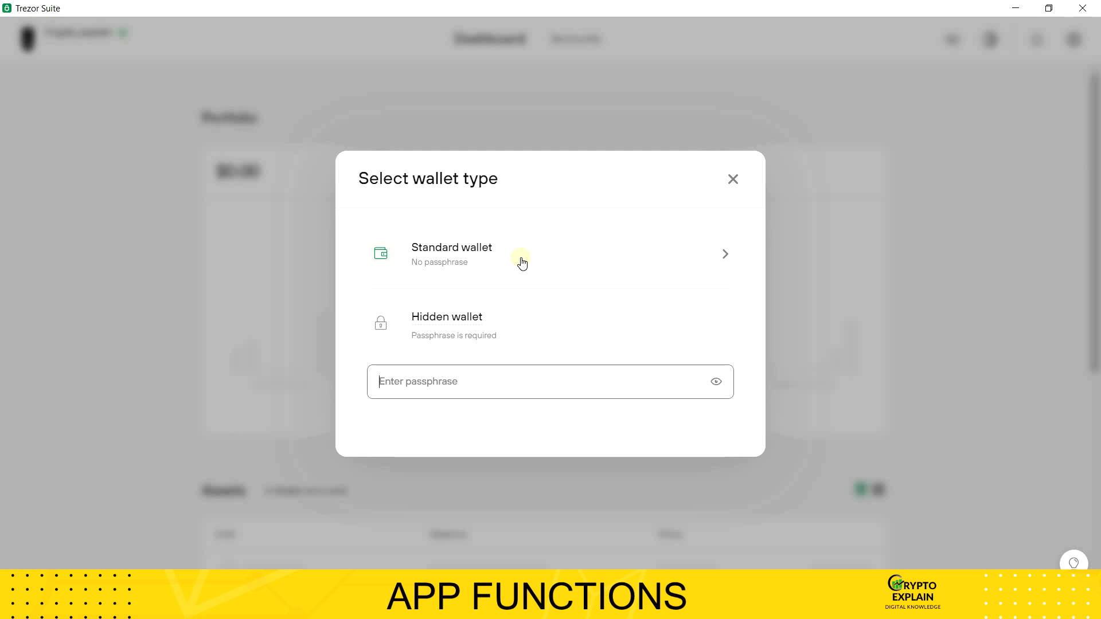
{"action": "left_click", "coordinate": [522, 263]}
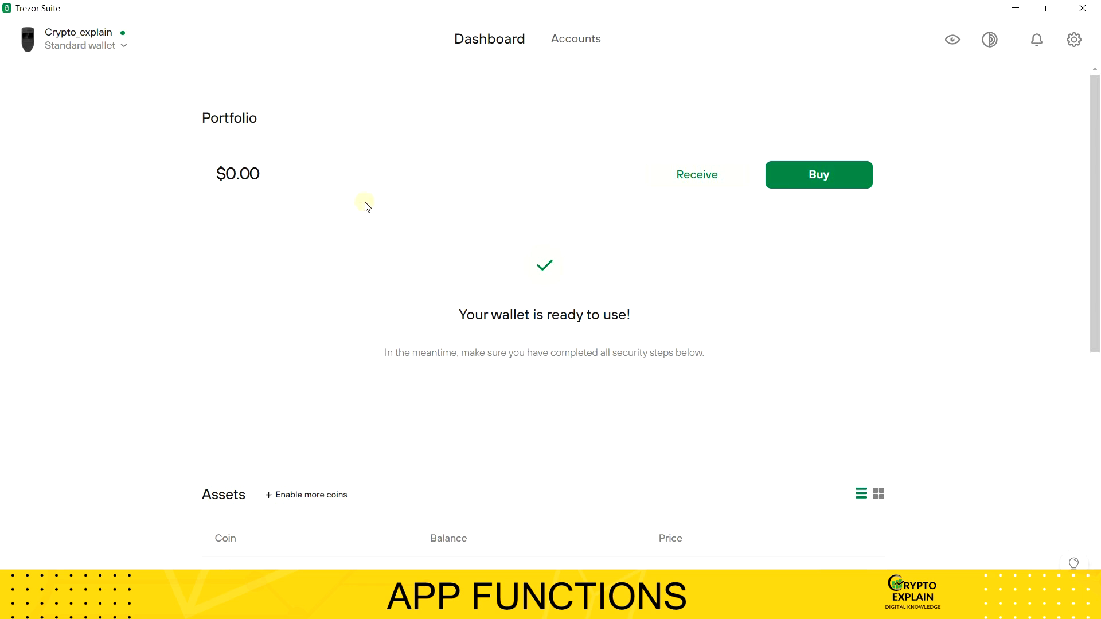
Step: Enable Litecoin among the coins shown for the wallet
{"action": "scroll", "coordinate": [367, 206], "scroll_direction": "down", "scroll_amount": 4}
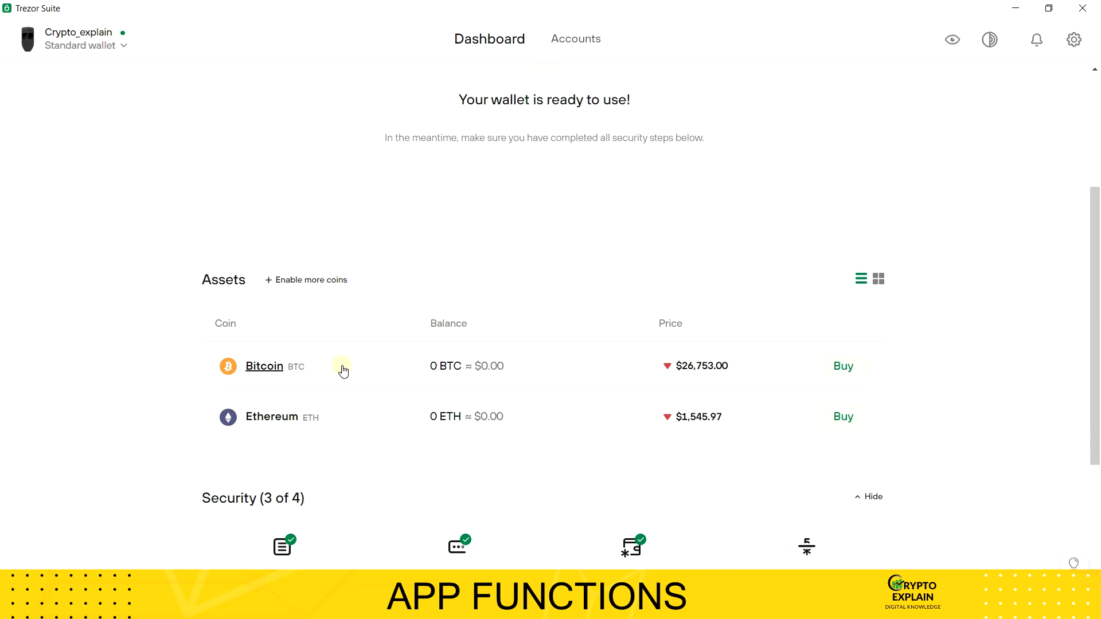
{"action": "left_click", "coordinate": [317, 281]}
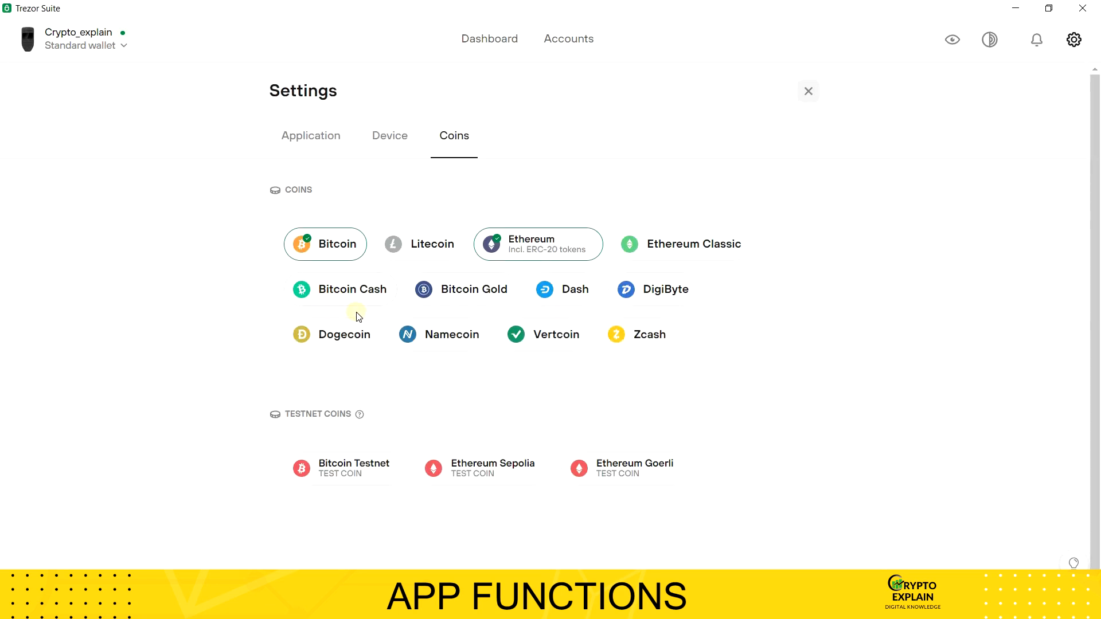
{"action": "left_click", "coordinate": [409, 248]}
Step: Return to the dashboard and examine its assets list and security section
{"action": "left_click", "coordinate": [468, 50]}
{"action": "scroll", "coordinate": [367, 395], "scroll_direction": "down", "scroll_amount": 2}
{"action": "scroll", "coordinate": [369, 396], "scroll_direction": "down", "scroll_amount": 6}
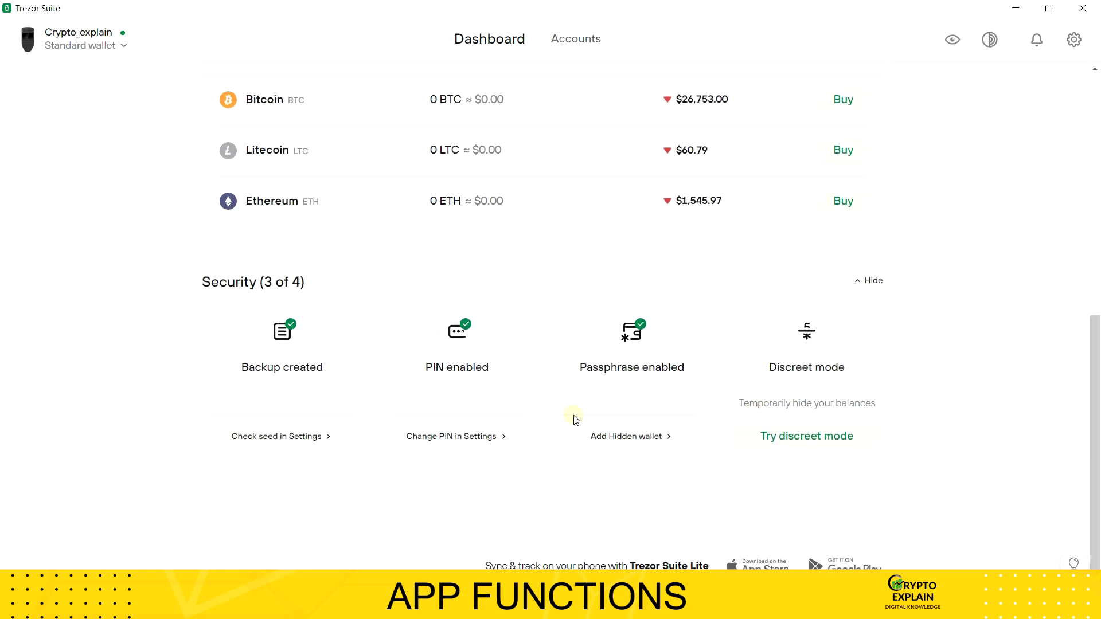
{"action": "scroll", "coordinate": [794, 332], "scroll_direction": "up", "scroll_amount": 3}
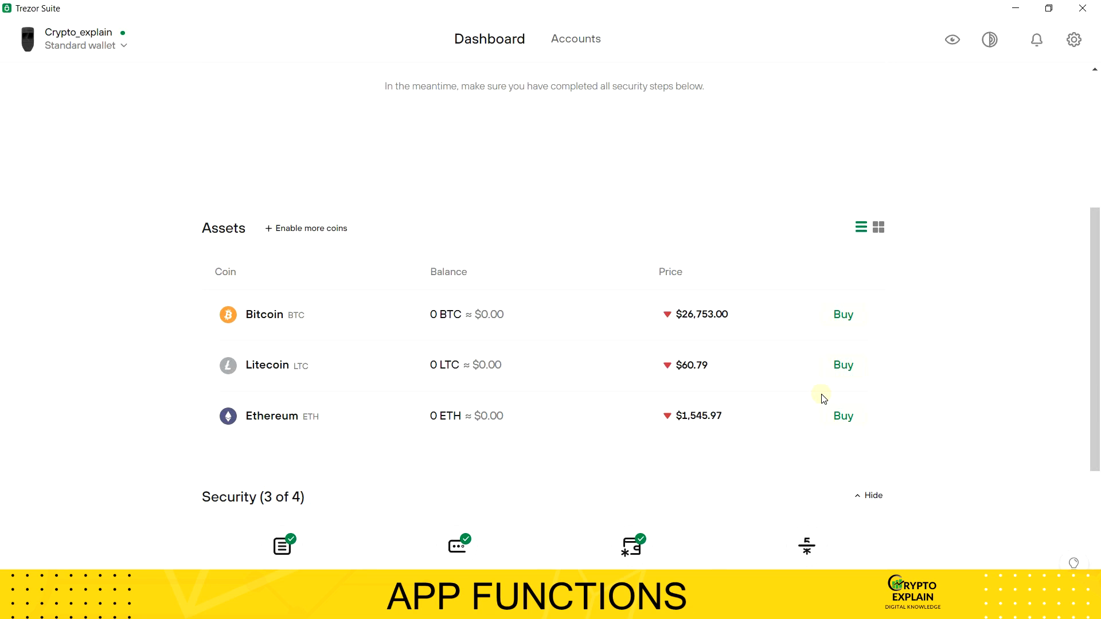
{"action": "scroll", "coordinate": [824, 399], "scroll_direction": "up", "scroll_amount": 5}
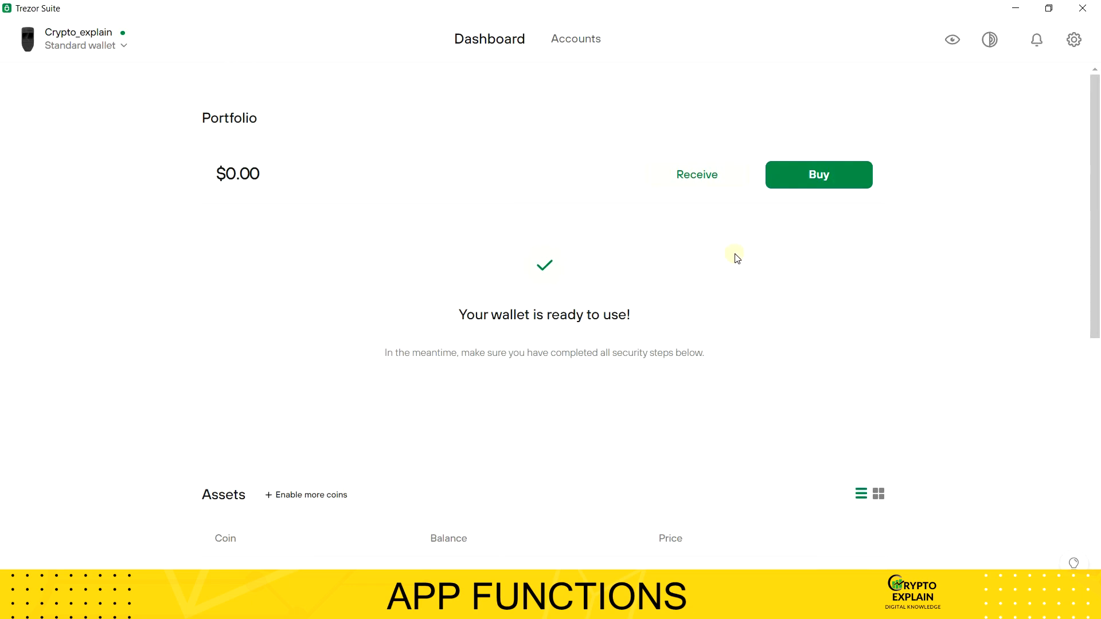
Step: Open the portfolio's receive page and view the Litecoin and Ethereum accounts
{"action": "left_click", "coordinate": [704, 182]}
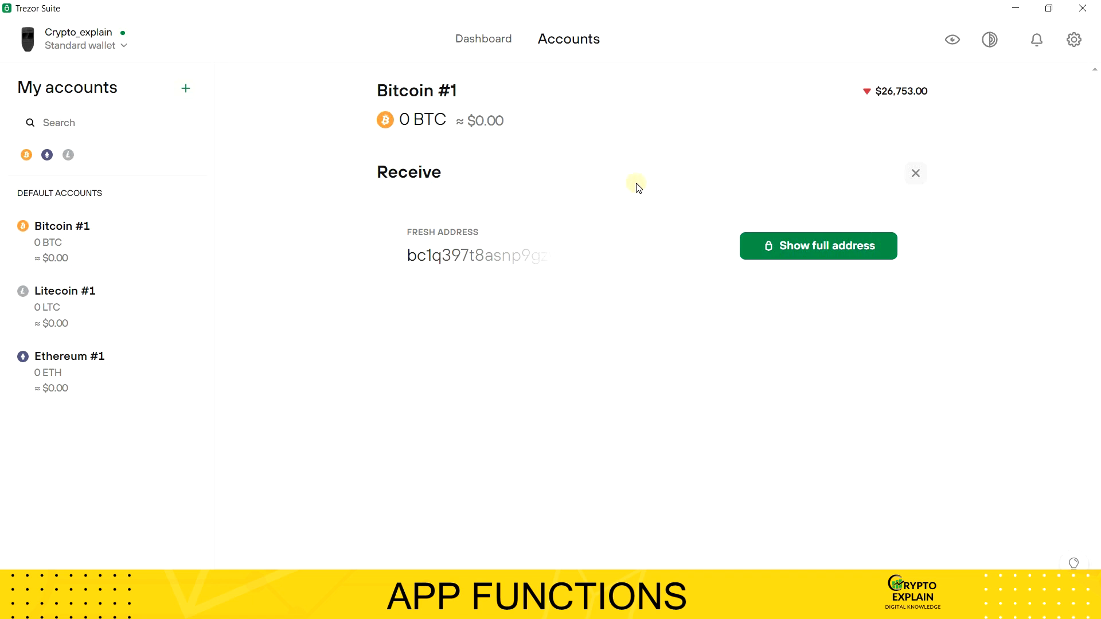
{"action": "left_click", "coordinate": [136, 300]}
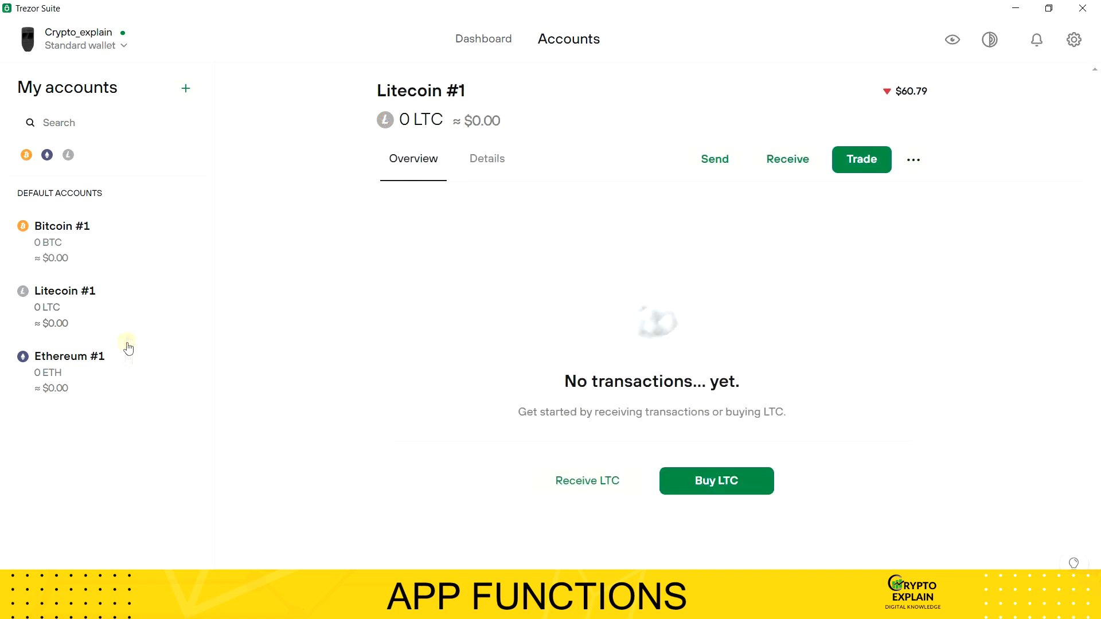
{"action": "left_click", "coordinate": [126, 371]}
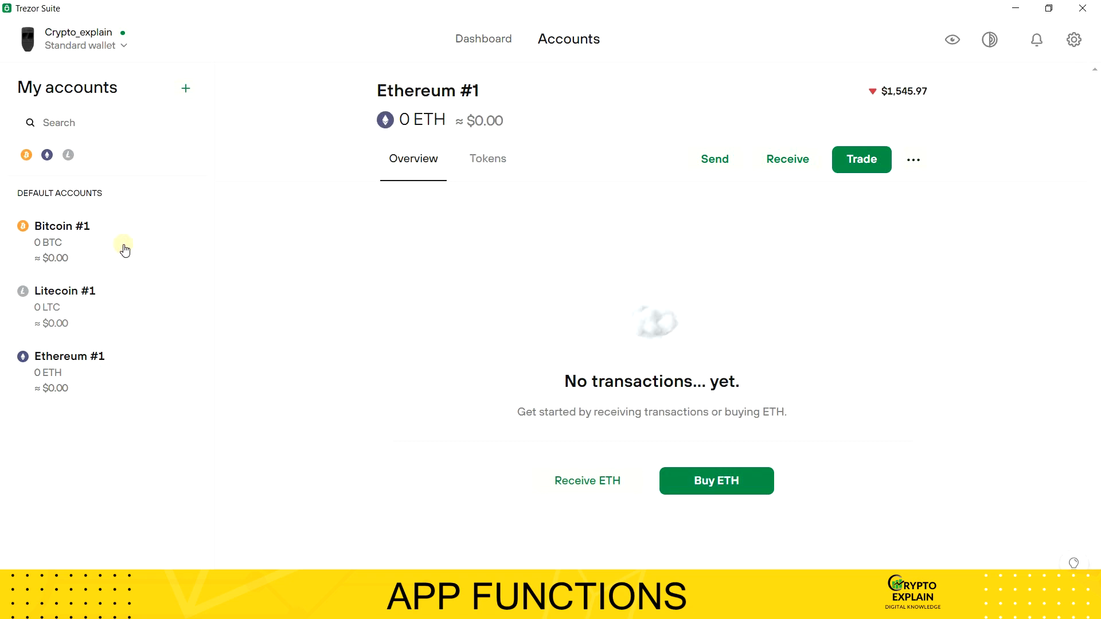
Step: Reveal the full receive address of the Bitcoin #1 account and close it after viewing
{"action": "left_click", "coordinate": [125, 251]}
{"action": "left_click", "coordinate": [786, 174]}
{"action": "left_click", "coordinate": [793, 238]}
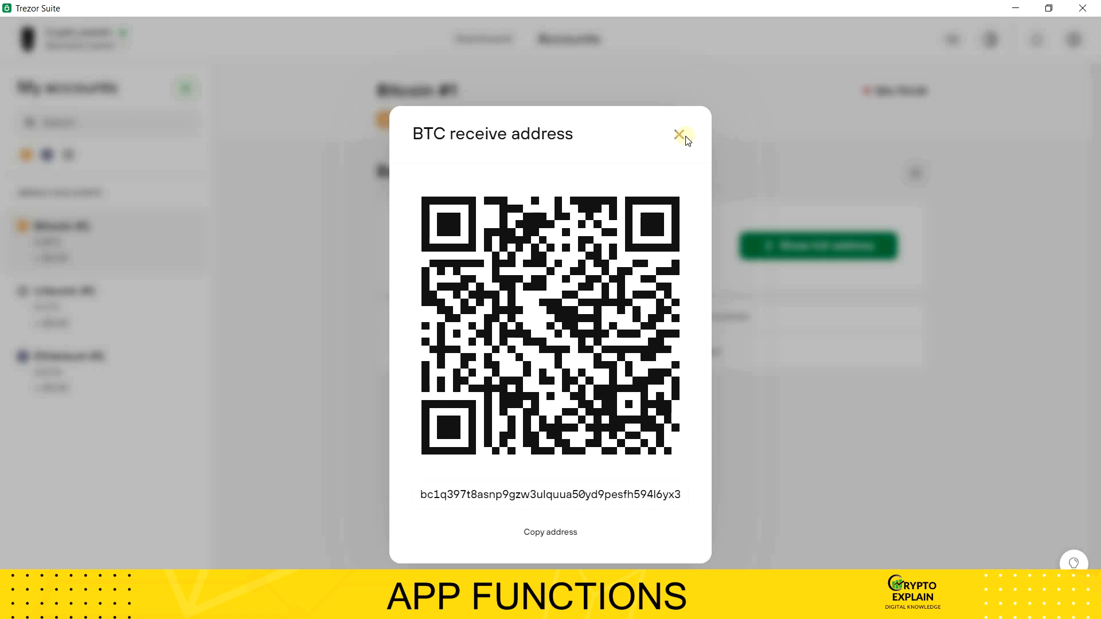
{"action": "left_click", "coordinate": [682, 139]}
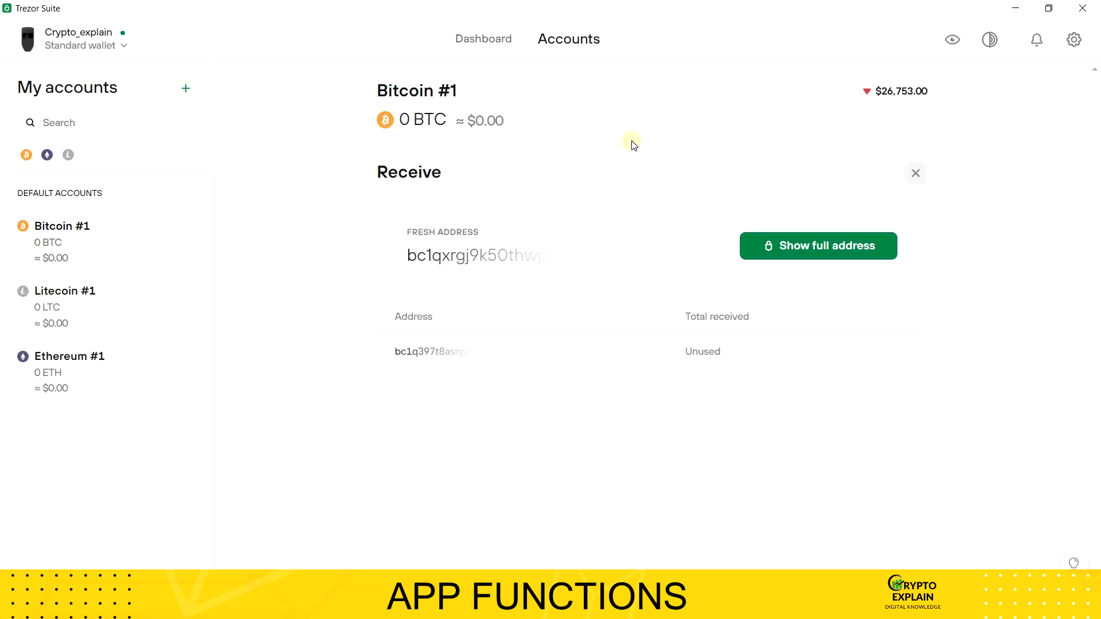
Step: Return to the dashboard, add a hidden wallet to the device and submit a passphrase for it
{"action": "left_click", "coordinate": [481, 40]}
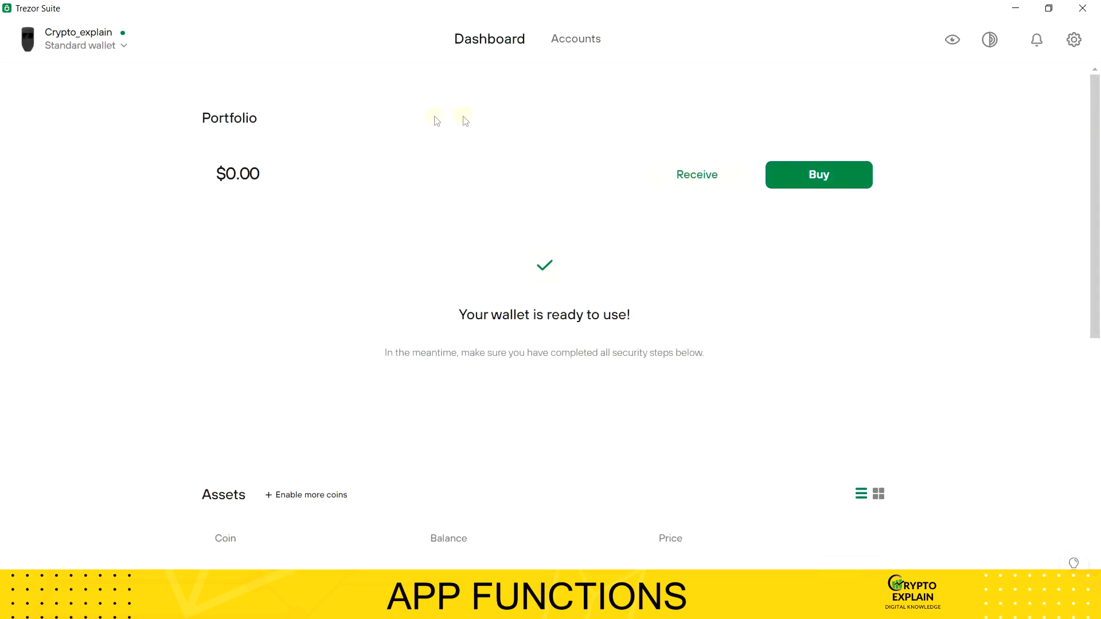
{"action": "left_click", "coordinate": [125, 48]}
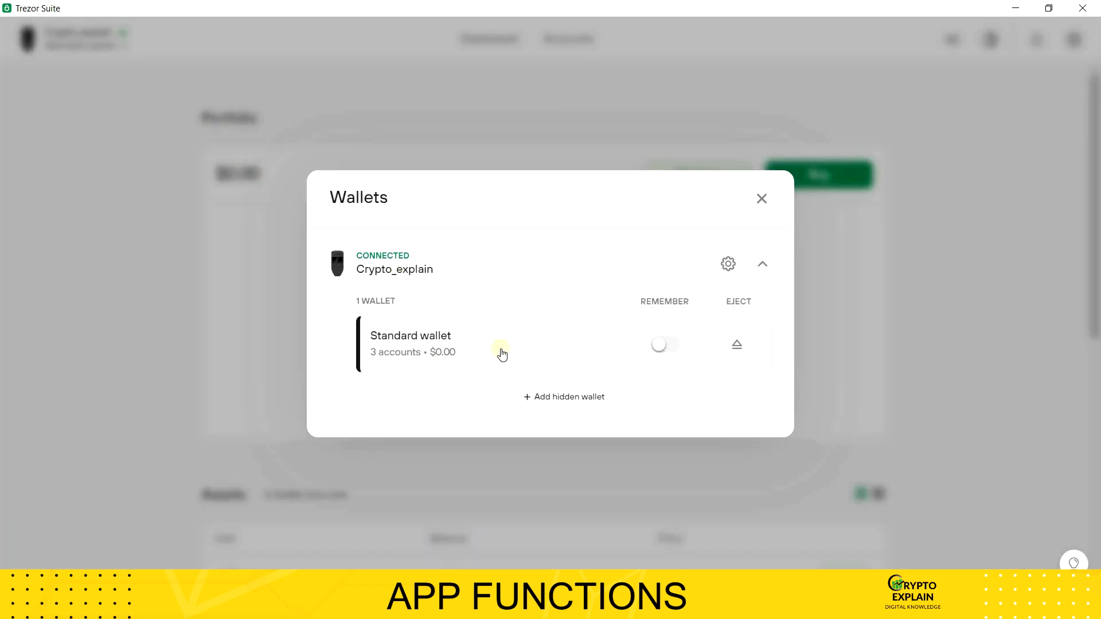
{"action": "left_click", "coordinate": [568, 396]}
{"action": "type", "text": "•••••••"}
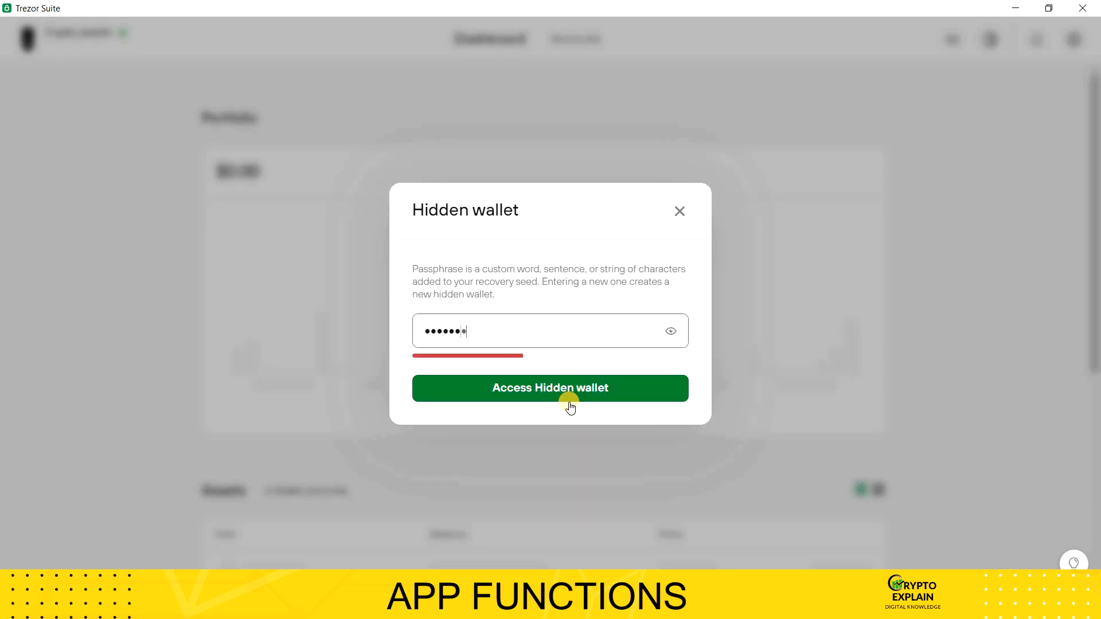
{"action": "type", "text": "•••"}
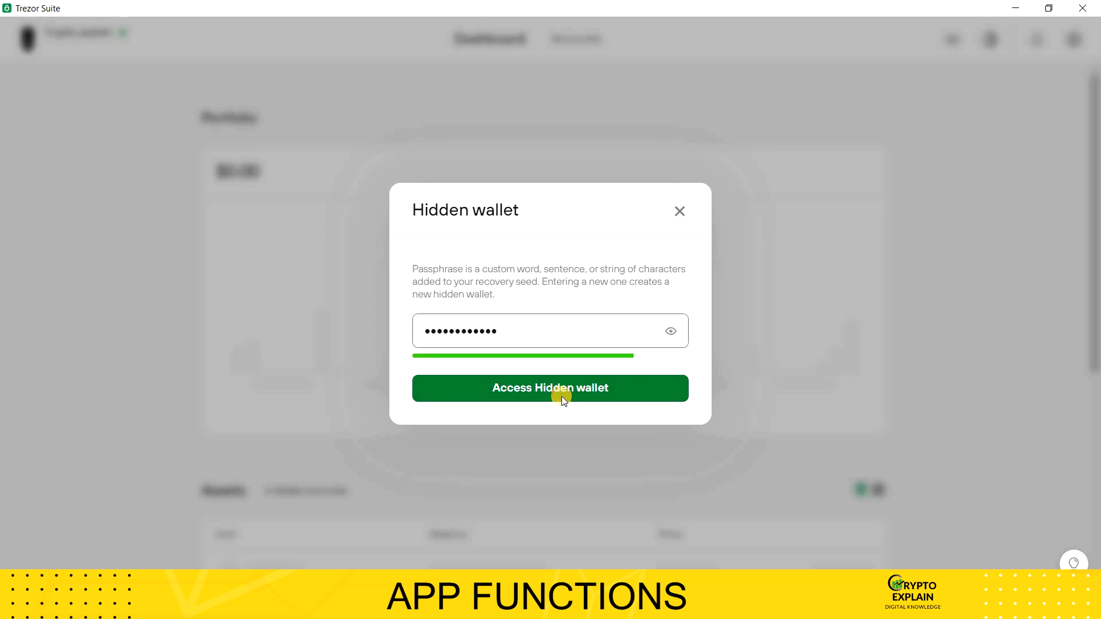
{"action": "left_click", "coordinate": [562, 397]}
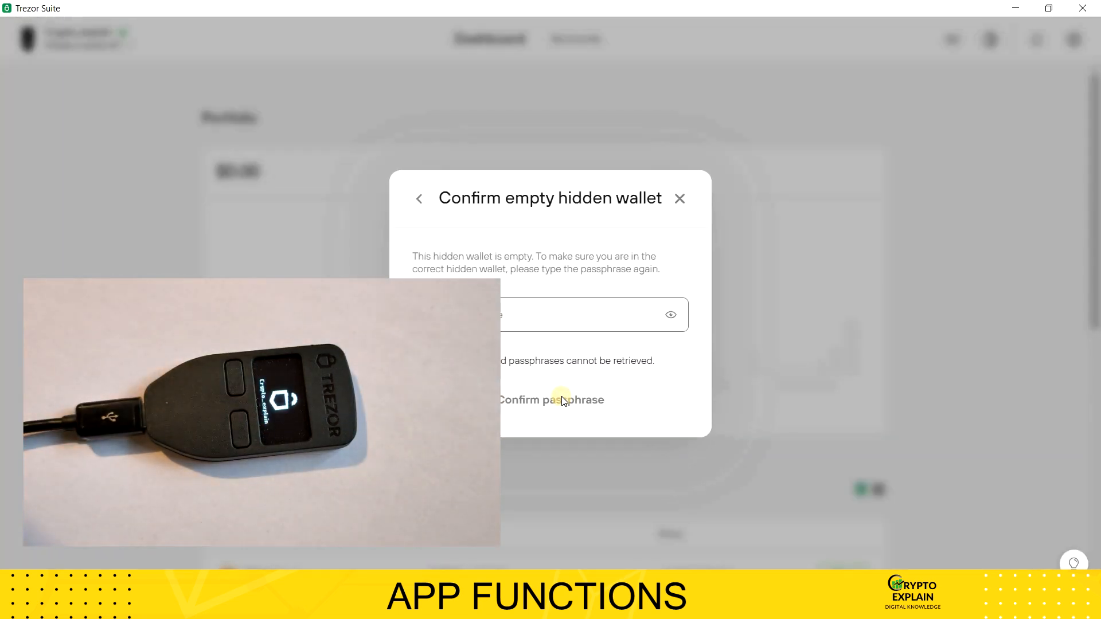
Step: Confirm the empty hidden wallet by re-entering its passphrase and acknowledging that passphrases cannot be retrieved
{"action": "type", "text": "••••••••••••"}
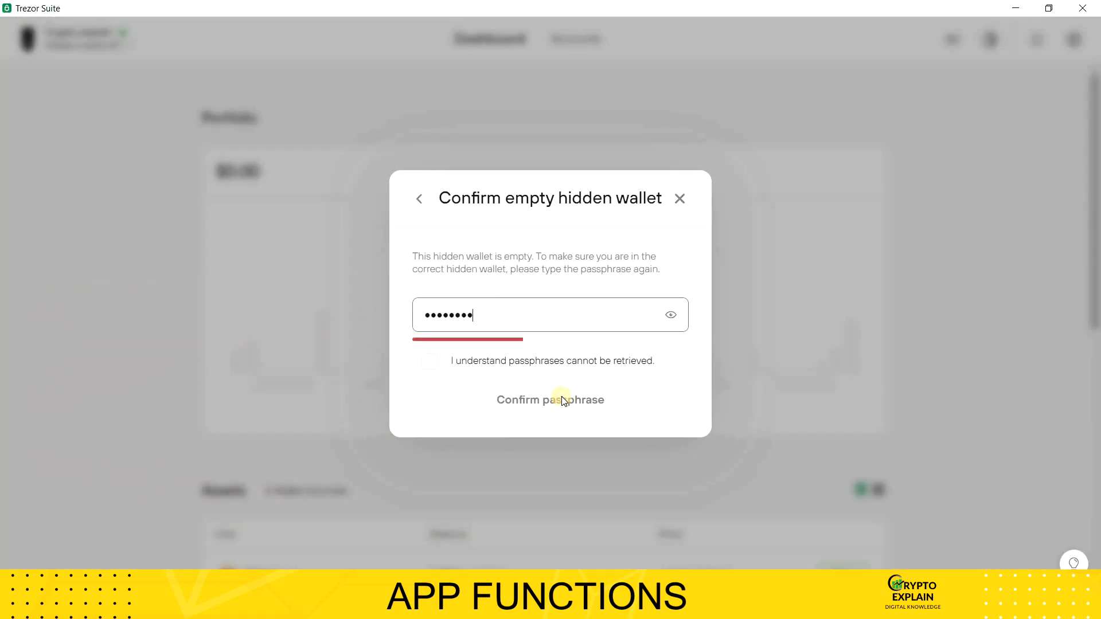
{"action": "left_click", "coordinate": [488, 366]}
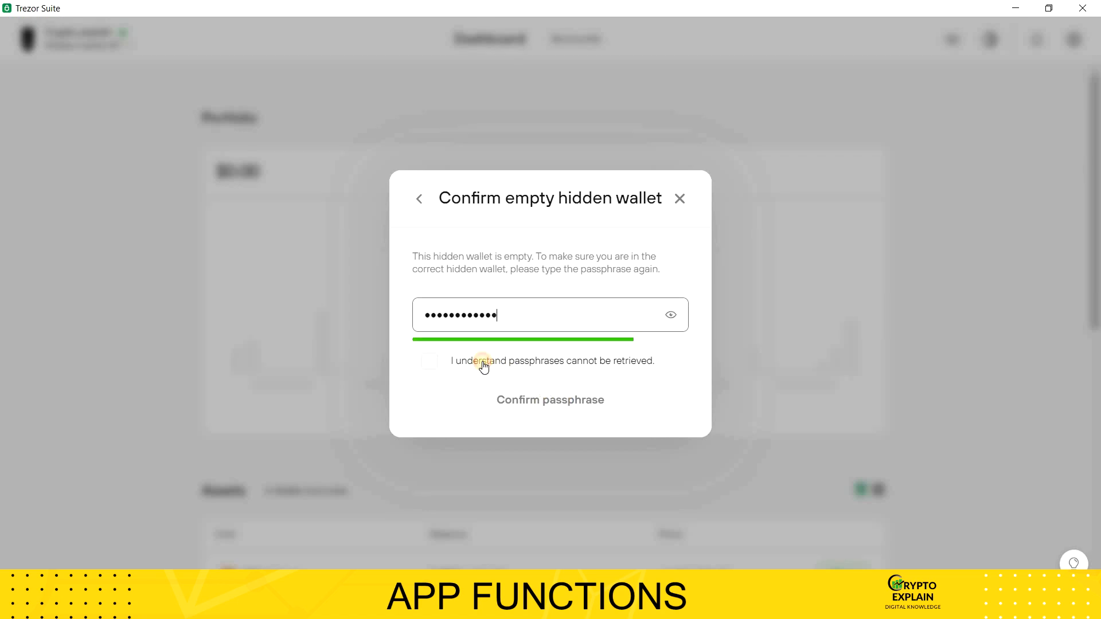
{"action": "left_click", "coordinate": [518, 400]}
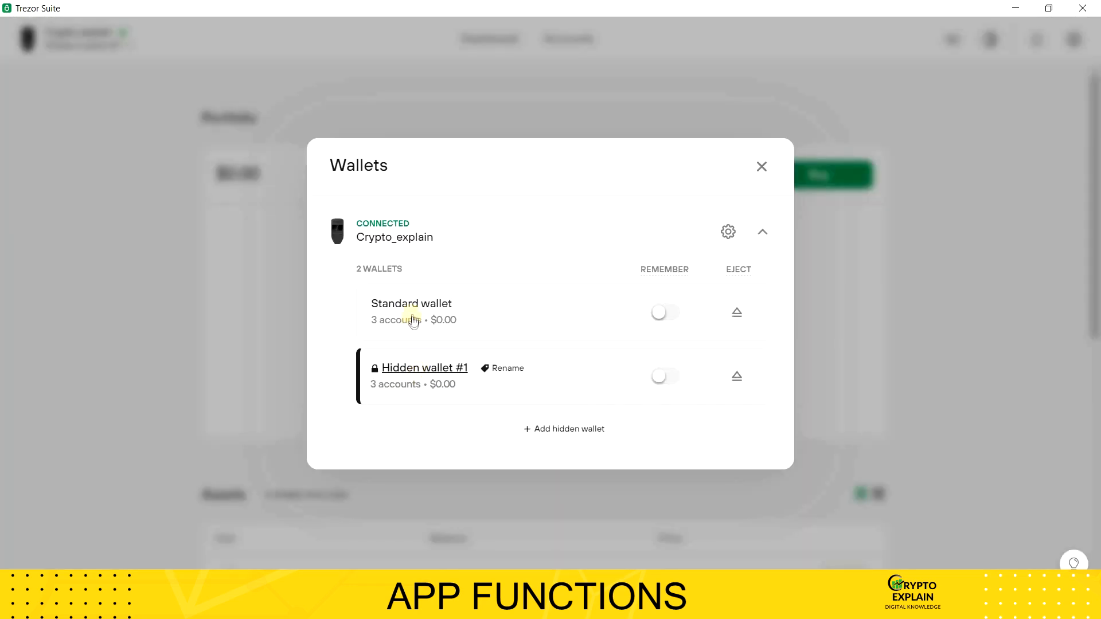
Step: Select Hidden wallet #1 and open the Send form of its Bitcoin account at the address and amount fields
{"action": "left_click", "coordinate": [425, 372]}
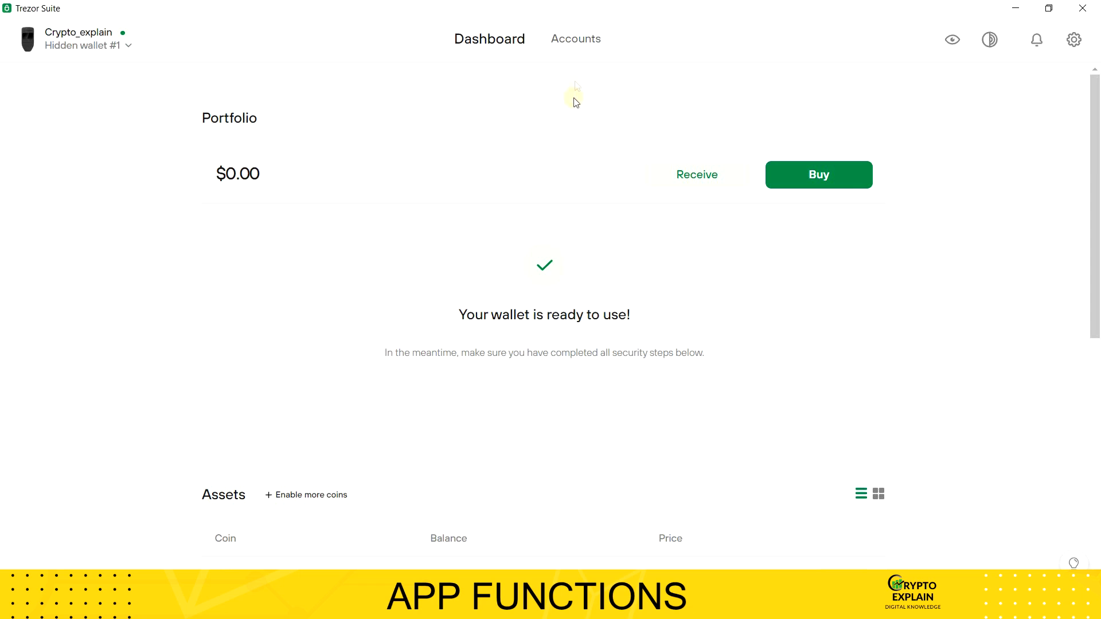
{"action": "left_click", "coordinate": [578, 48]}
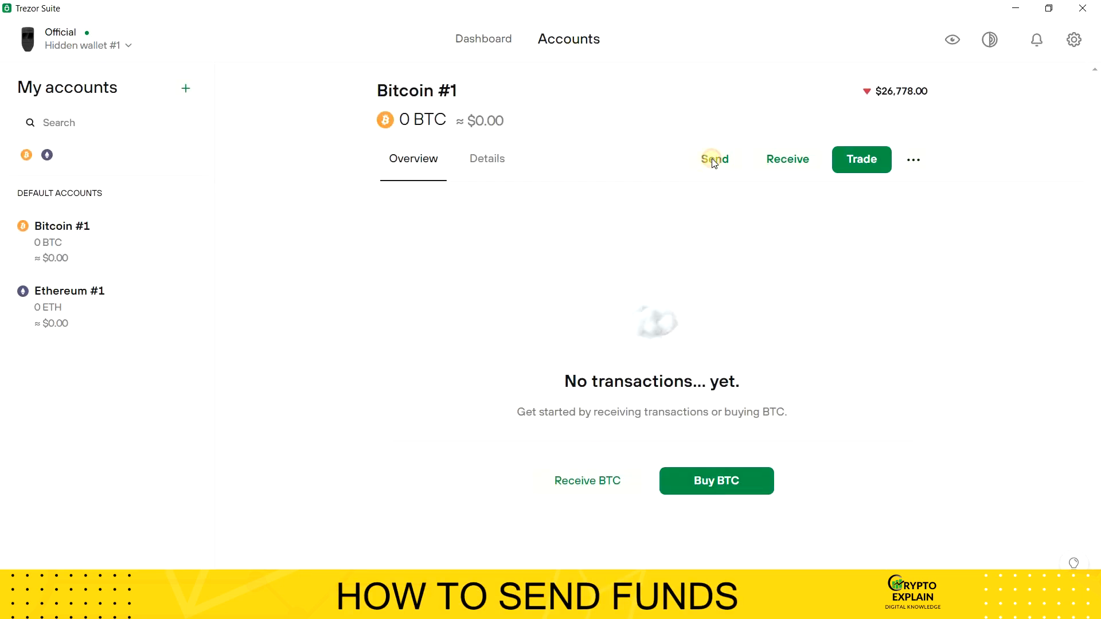
{"action": "left_click", "coordinate": [714, 161]}
{"action": "left_click", "coordinate": [516, 262]}
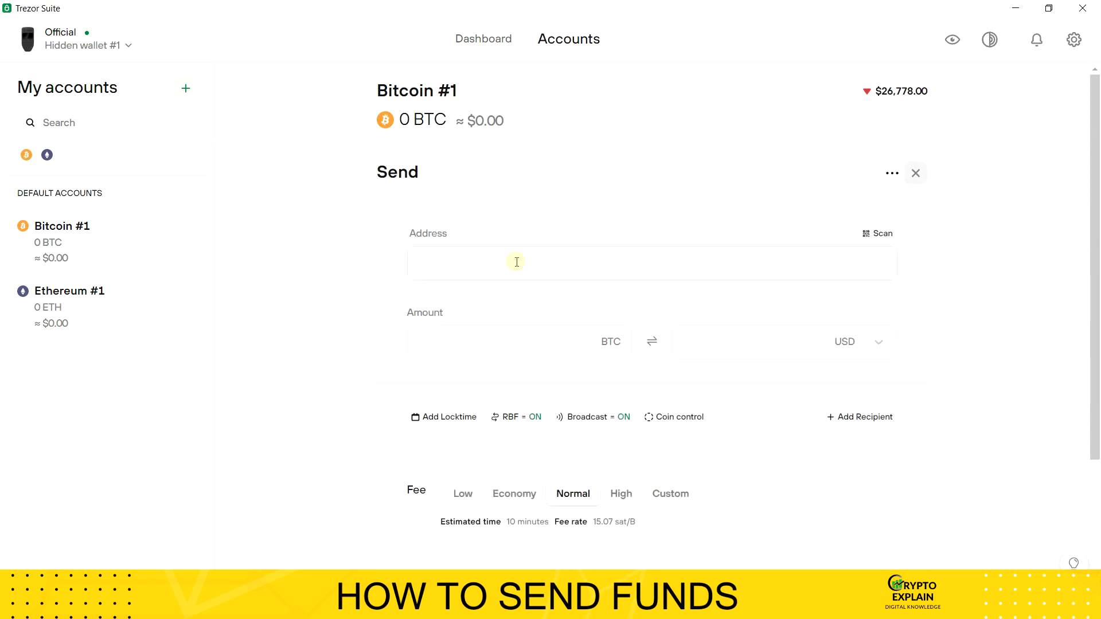
{"action": "left_click", "coordinate": [477, 341]}
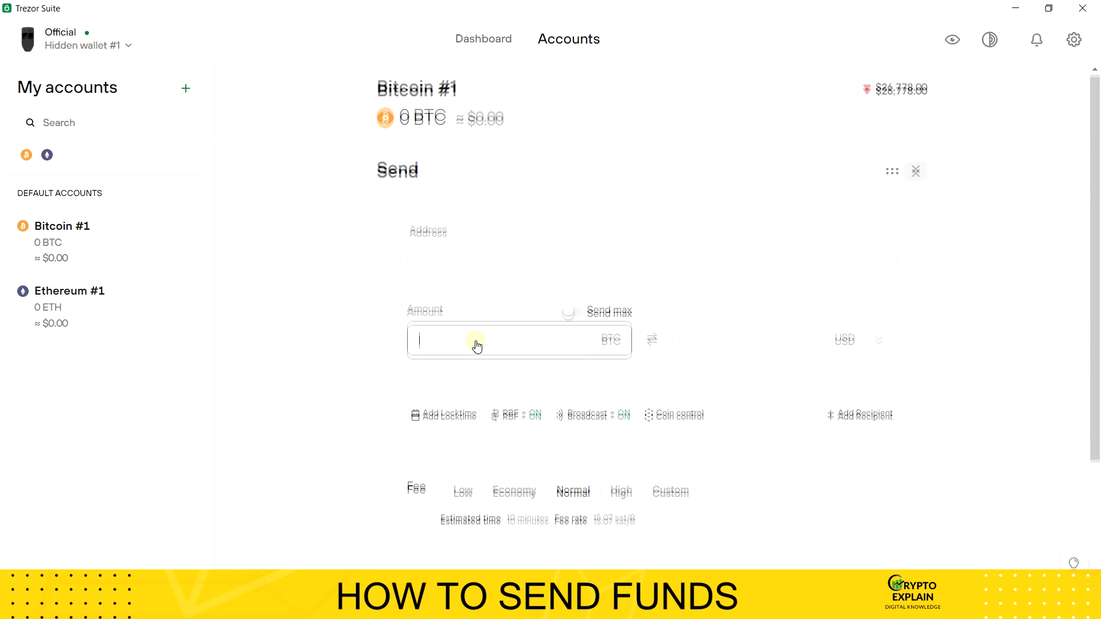
Step: Compare the Low, Economy, Normal and High fee options for the Bitcoin transaction
{"action": "scroll", "coordinate": [476, 345], "scroll_direction": "down", "scroll_amount": 3}
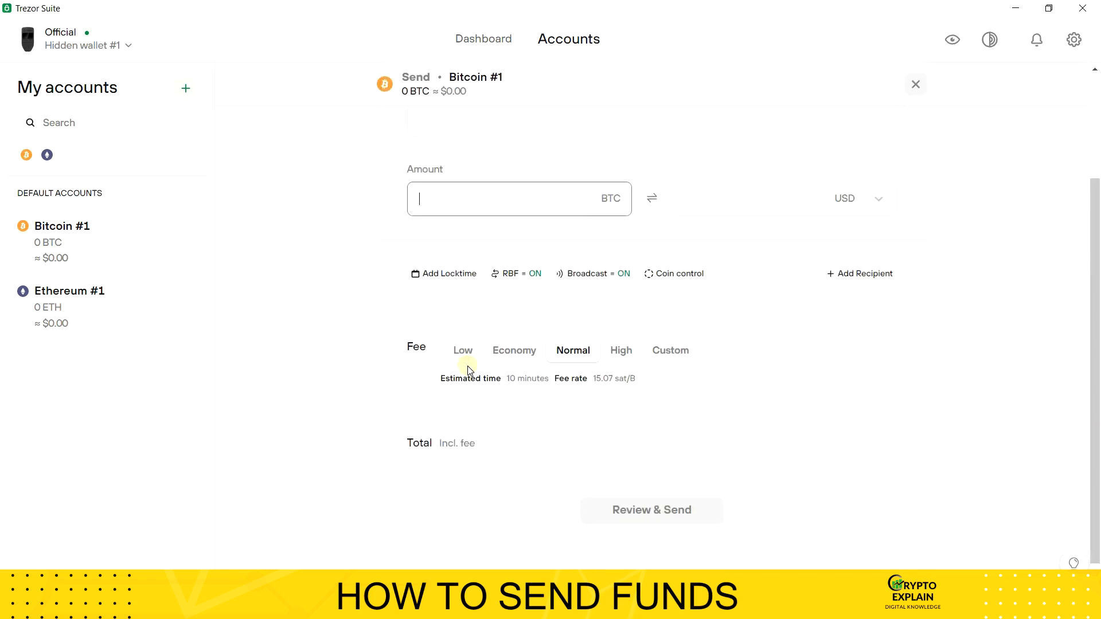
{"action": "left_click", "coordinate": [464, 352]}
{"action": "left_click", "coordinate": [514, 358]}
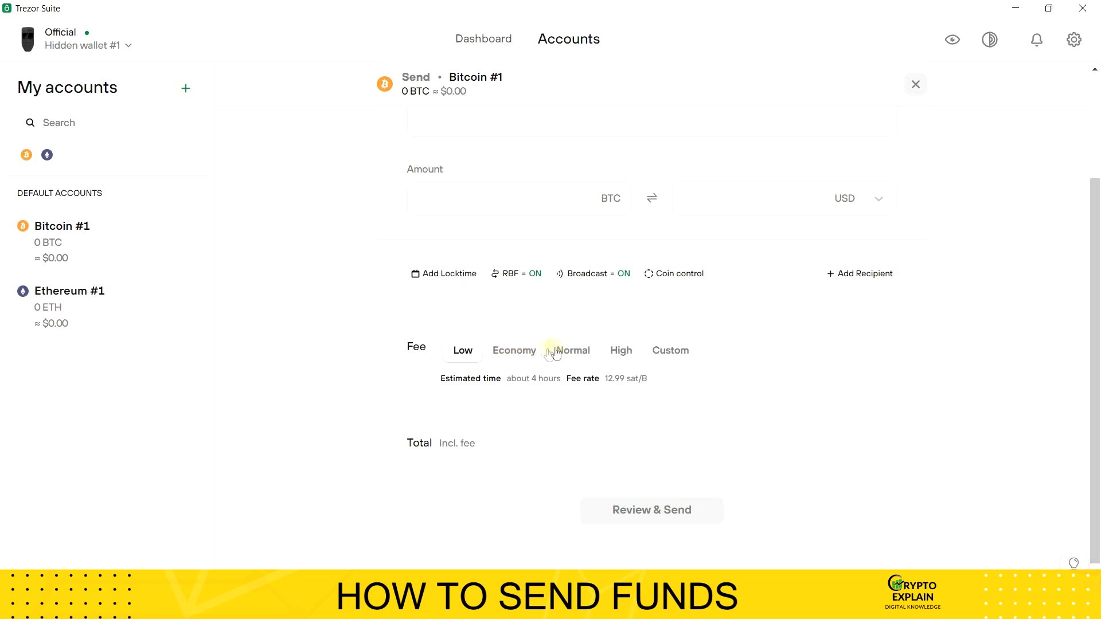
{"action": "left_click", "coordinate": [572, 355]}
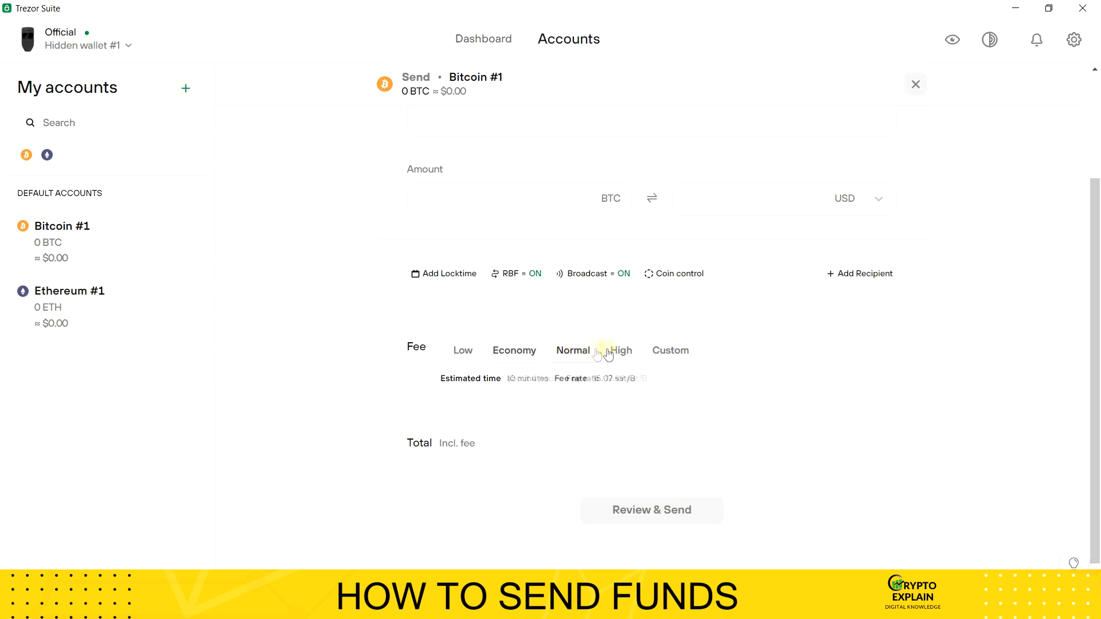
{"action": "left_click", "coordinate": [620, 352]}
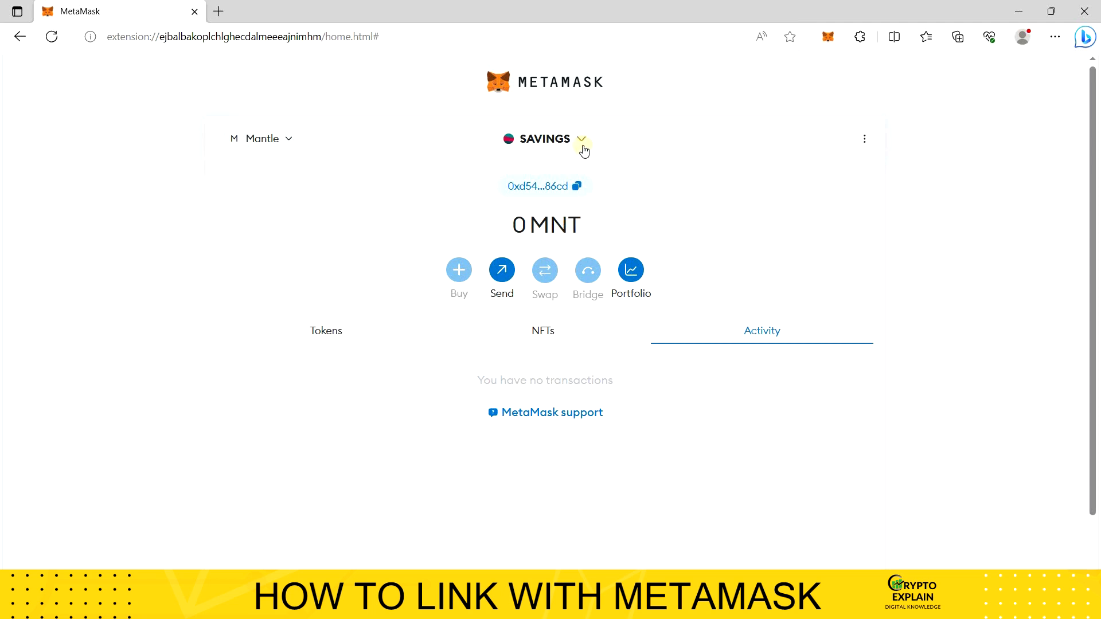
Step: In MetaMask, start adding a hardware wallet, choose Trezor as the device and continue to its connection
{"action": "left_click", "coordinate": [581, 141]}
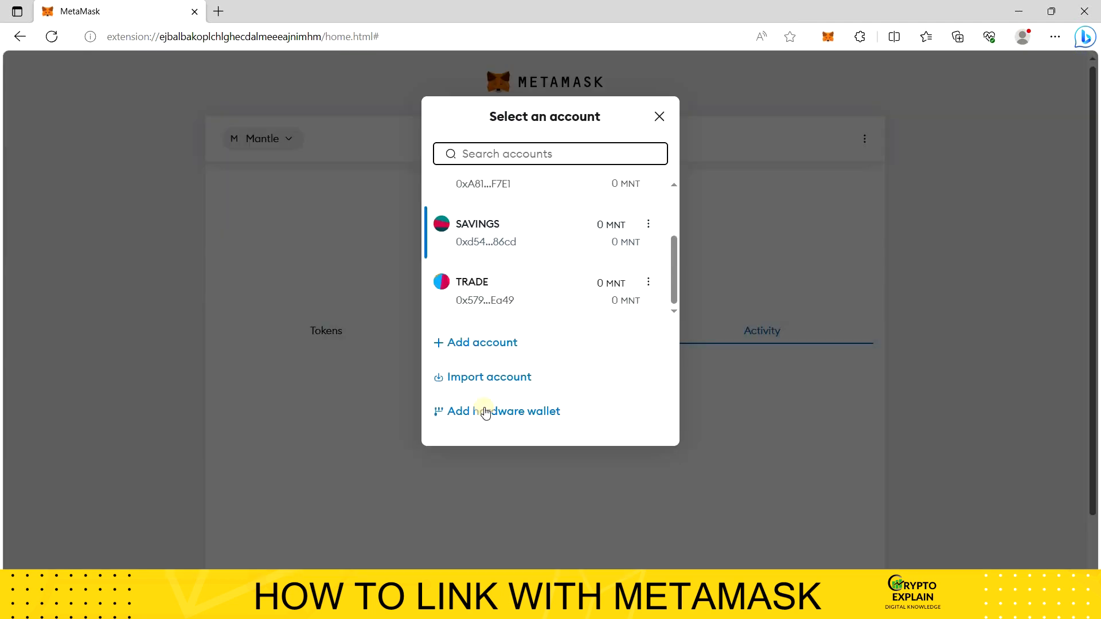
{"action": "left_click", "coordinate": [485, 412]}
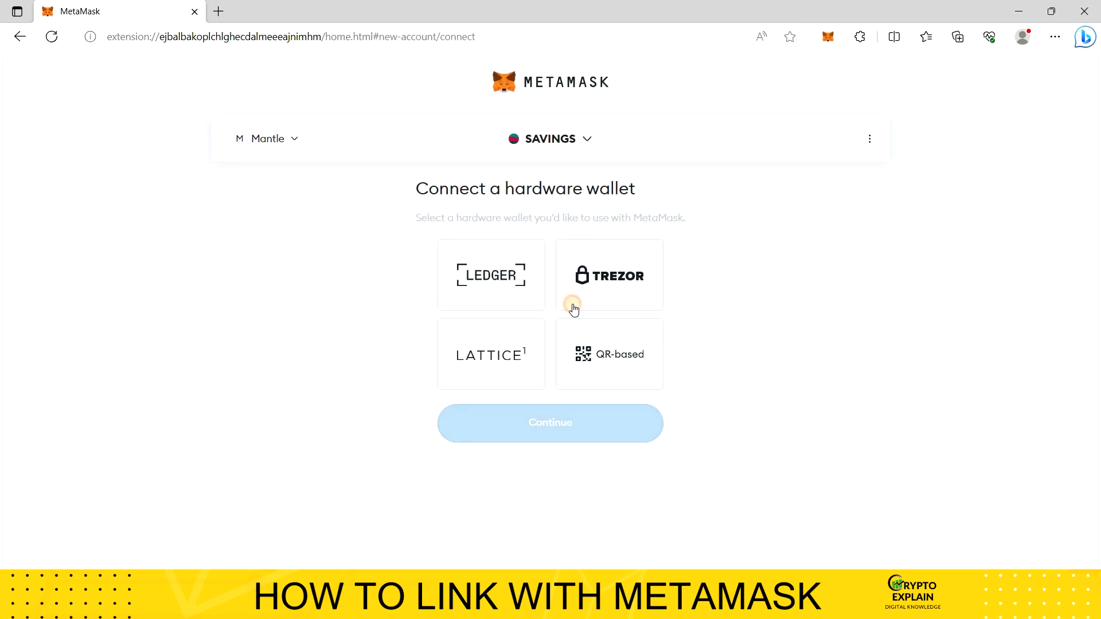
{"action": "left_click", "coordinate": [567, 330]}
{"action": "scroll", "coordinate": [574, 551], "scroll_direction": "down", "scroll_amount": 2}
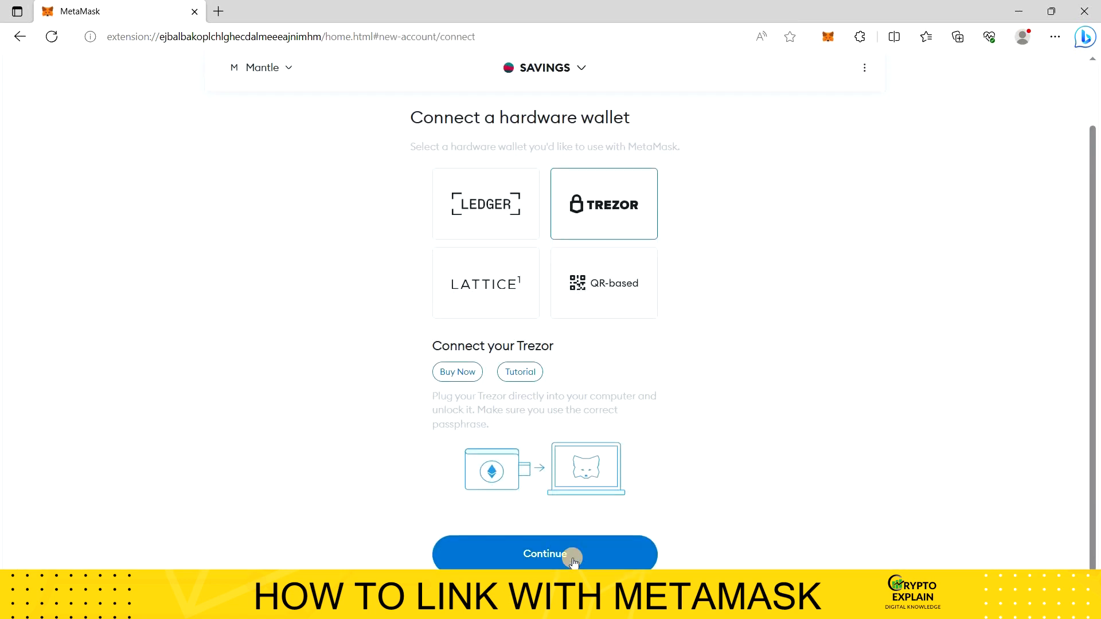
{"action": "left_click", "coordinate": [573, 556]}
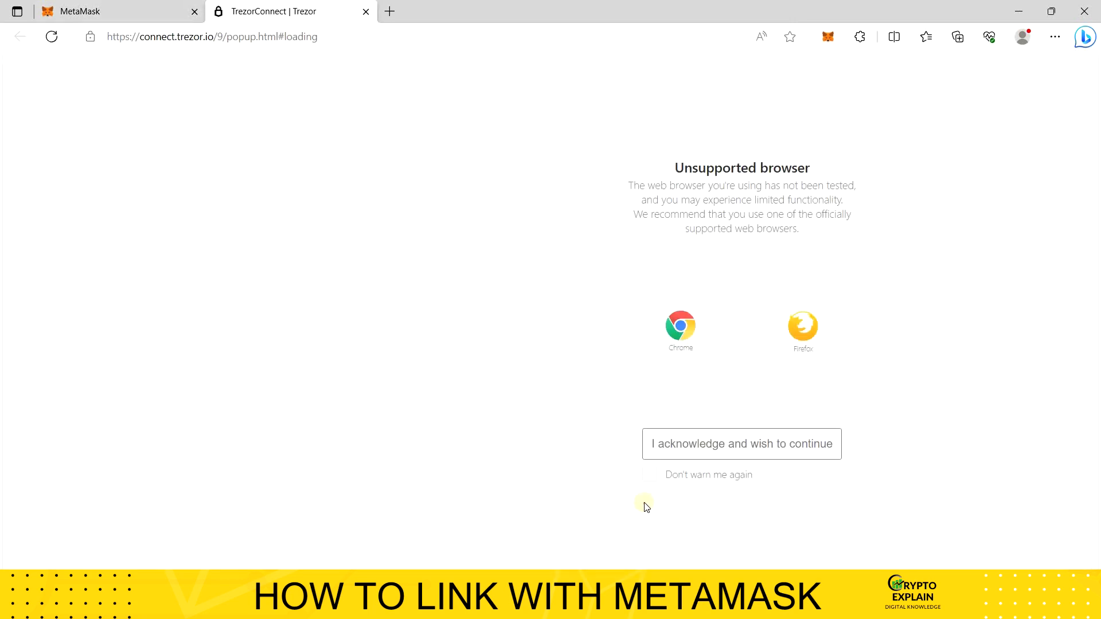
Step: Continue past the browser warning, switch off anonymous data collection and allow this session to export the public key of Ethereum account #1
{"action": "left_click", "coordinate": [659, 453]}
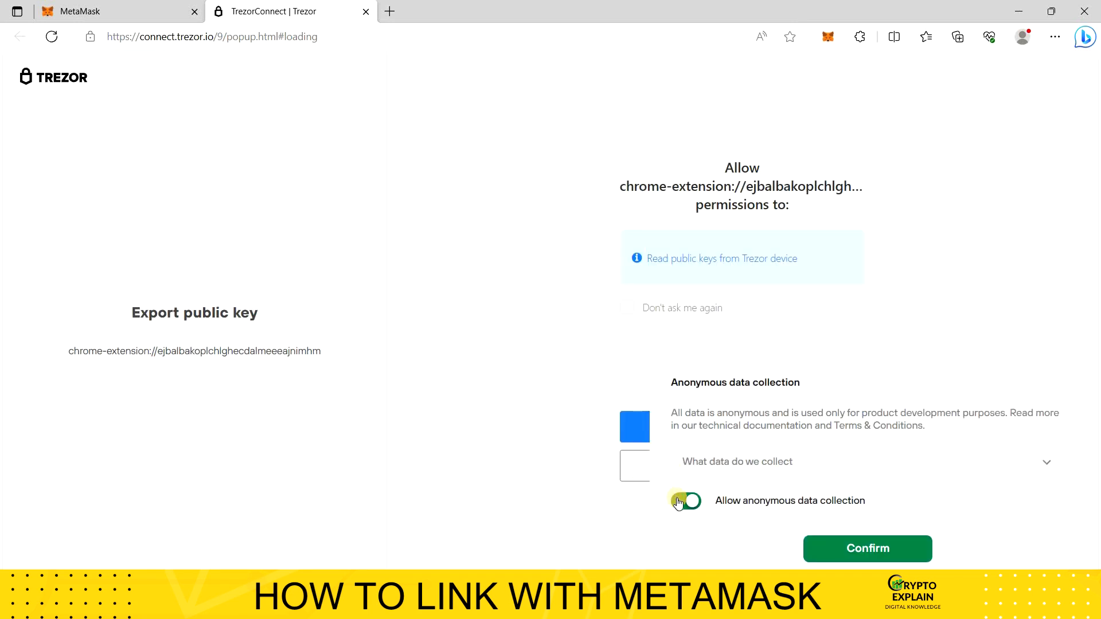
{"action": "left_click", "coordinate": [679, 502]}
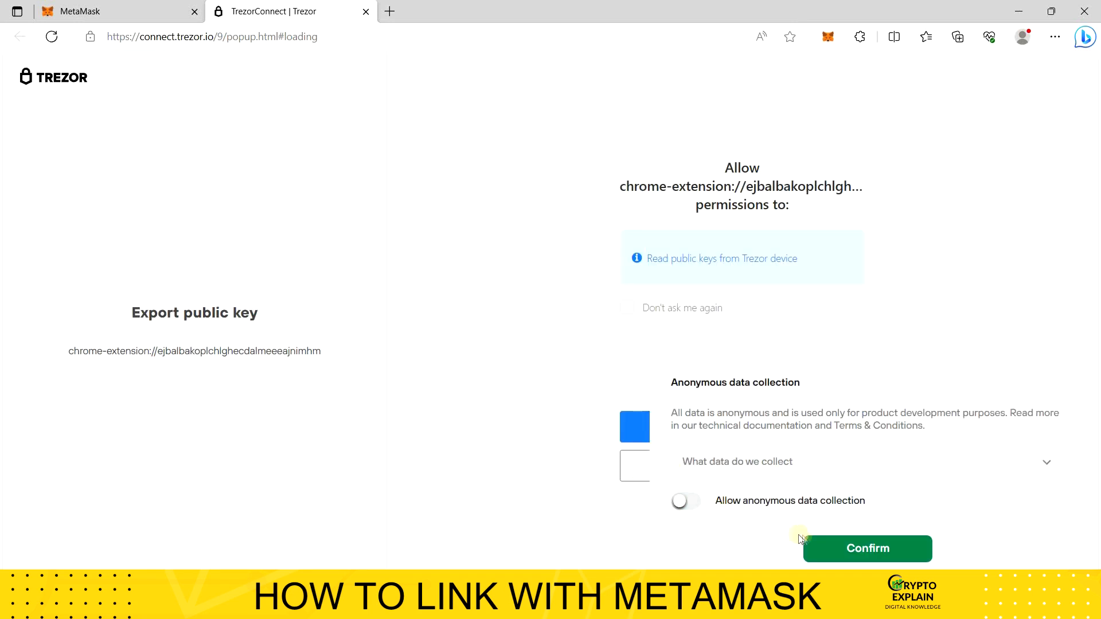
{"action": "left_click", "coordinate": [820, 545]}
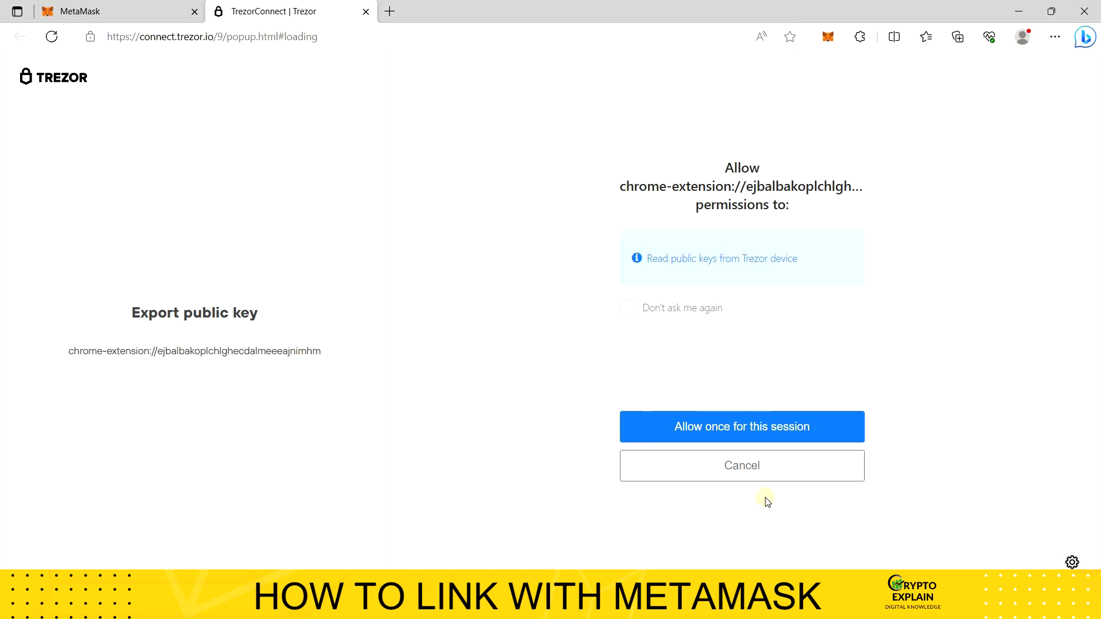
{"action": "left_click", "coordinate": [732, 437]}
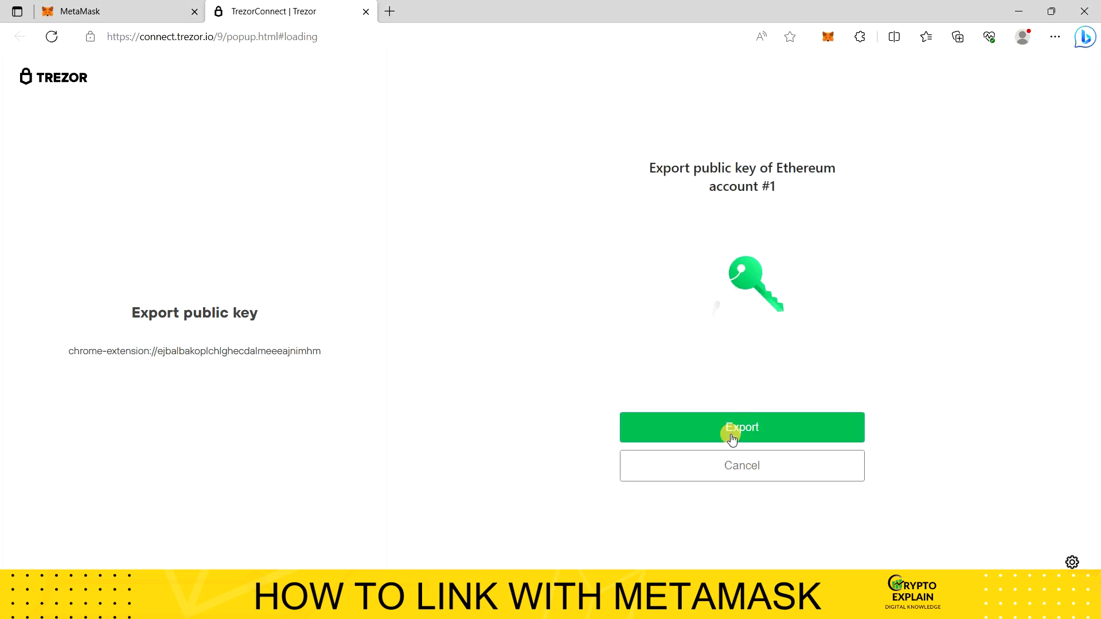
{"action": "left_click", "coordinate": [732, 437]}
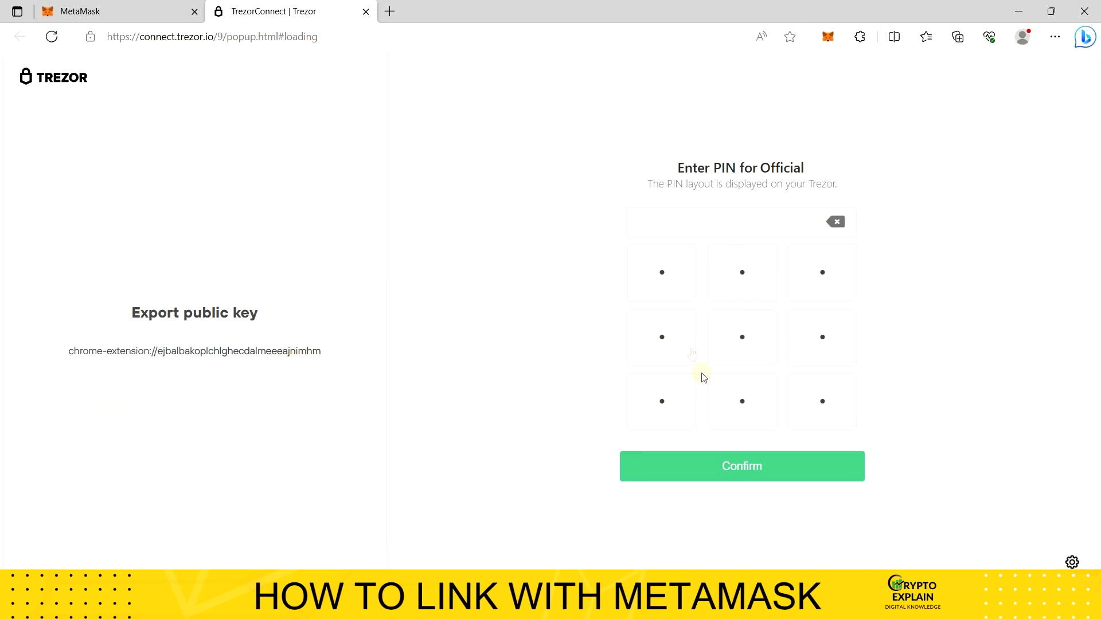
Step: Enter the Trezor's PIN using the layout displayed on the device and confirm it
{"action": "left_click", "coordinate": [682, 343]}
{"action": "left_click", "coordinate": [682, 343]}
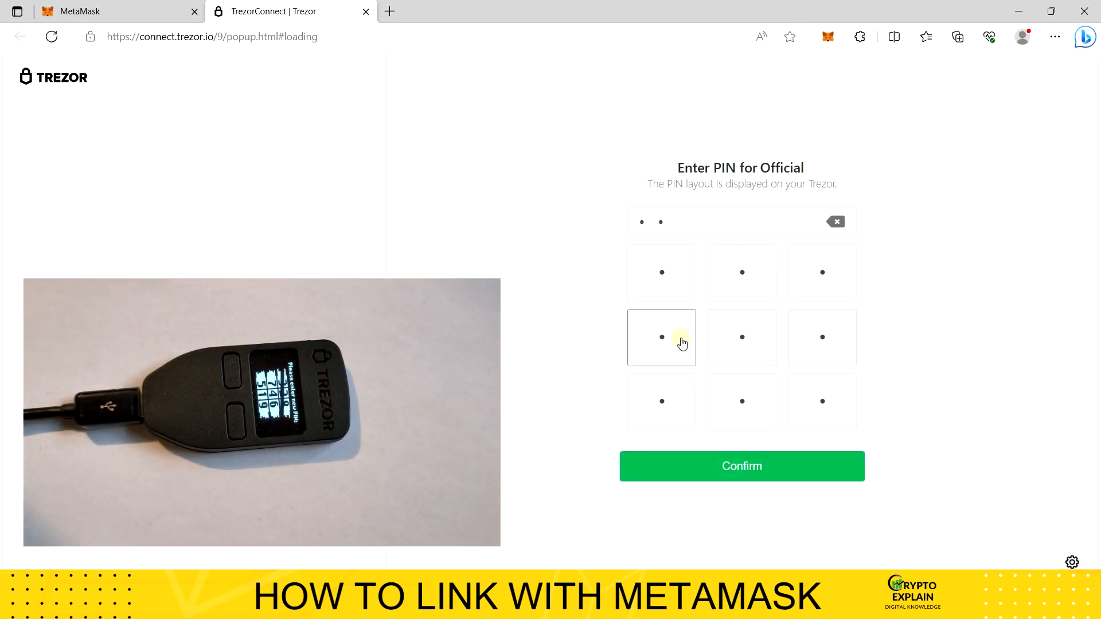
{"action": "left_click", "coordinate": [742, 340]}
{"action": "left_click", "coordinate": [816, 346]}
{"action": "left_click", "coordinate": [675, 346]}
{"action": "left_click", "coordinate": [817, 345]}
{"action": "left_click", "coordinate": [780, 470]}
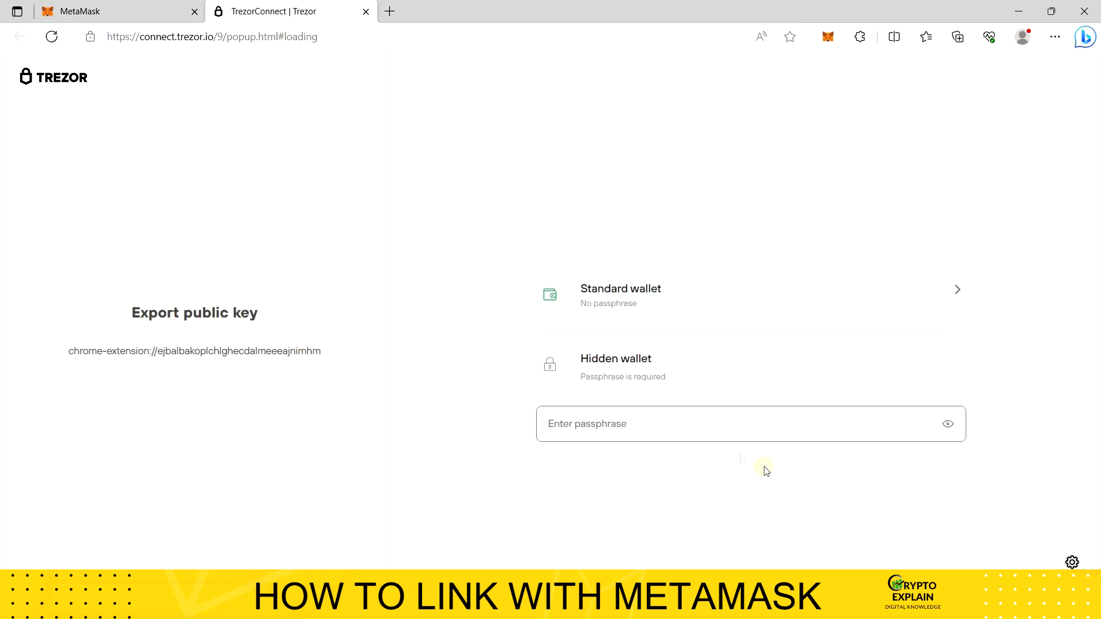
Step: Access the hidden wallet with its passphrase and unlock the first listed Trezor account in MetaMask
{"action": "left_click", "coordinate": [658, 419]}
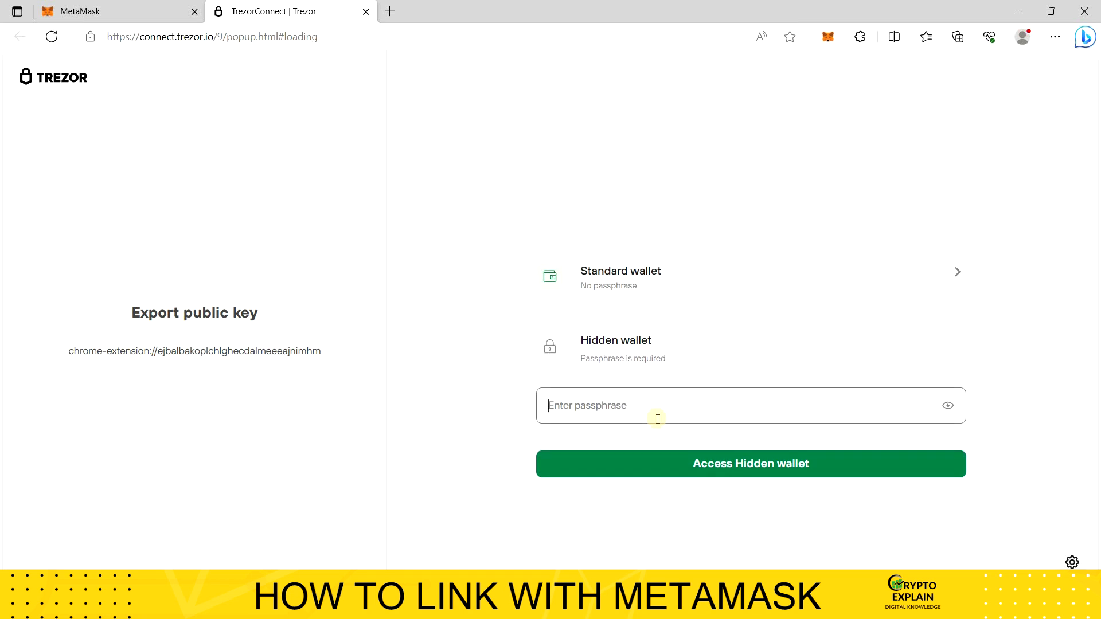
{"action": "type", "text": "•••••••••••"}
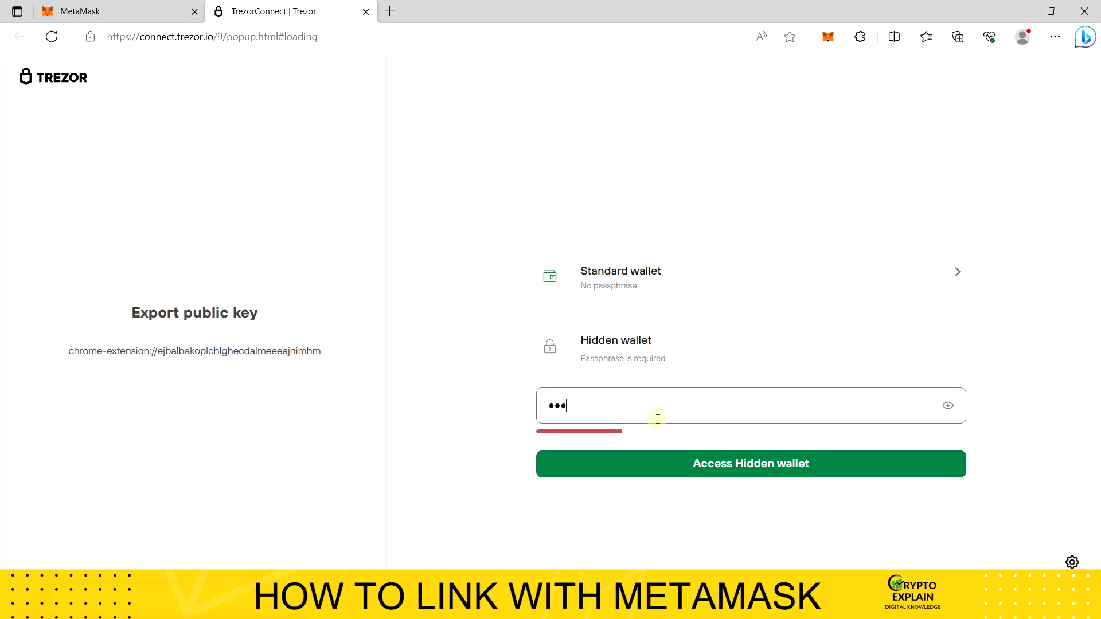
{"action": "type", "text": "••••••"}
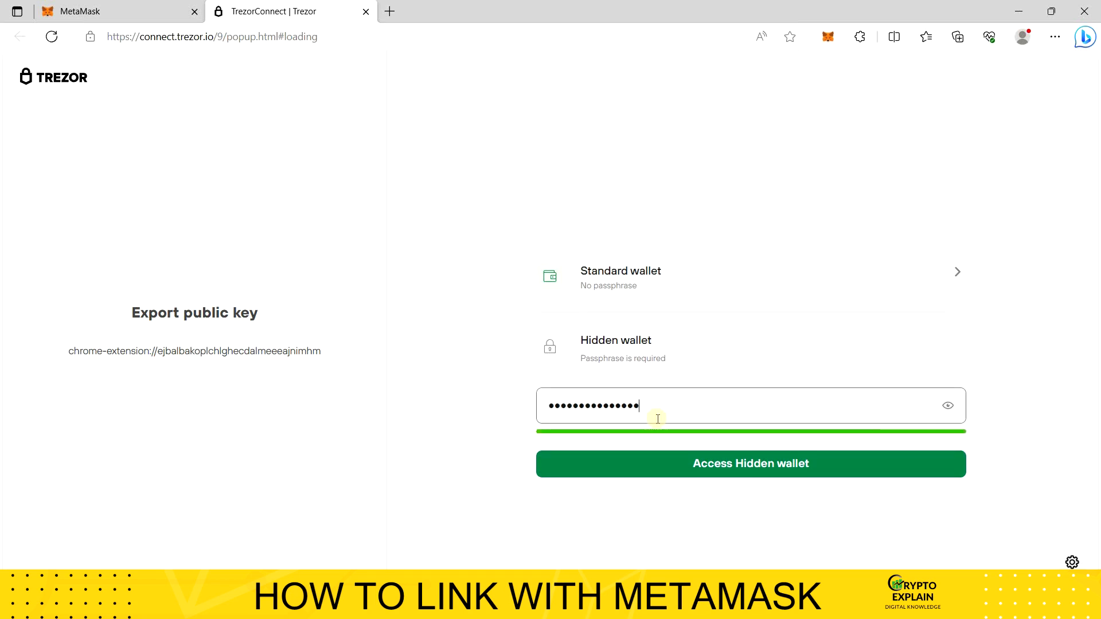
{"action": "left_click", "coordinate": [667, 463]}
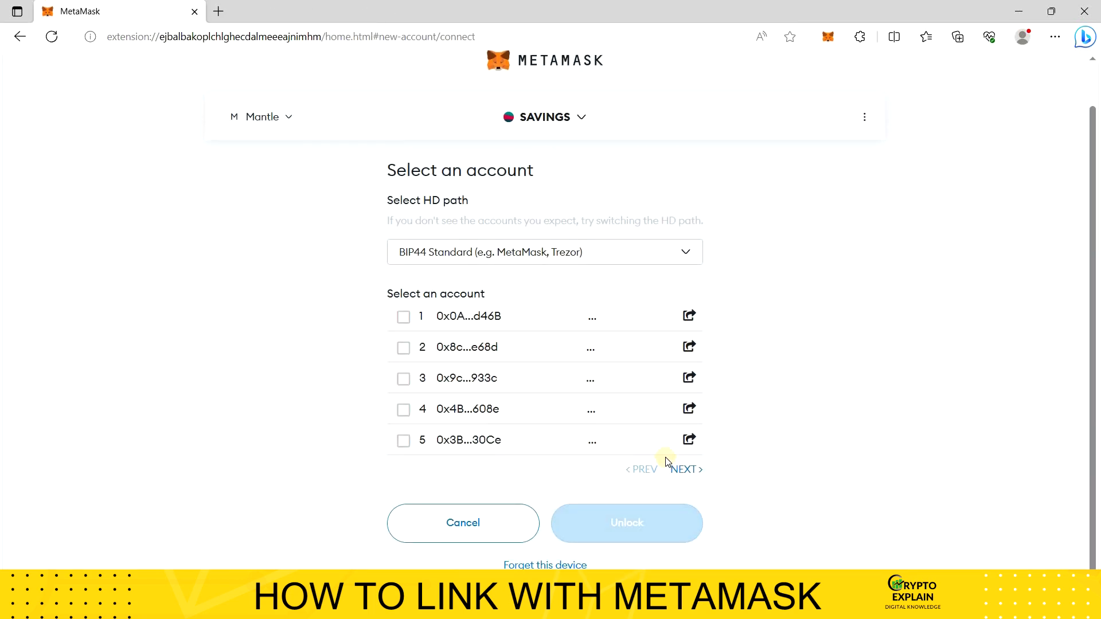
{"action": "left_click", "coordinate": [403, 317]}
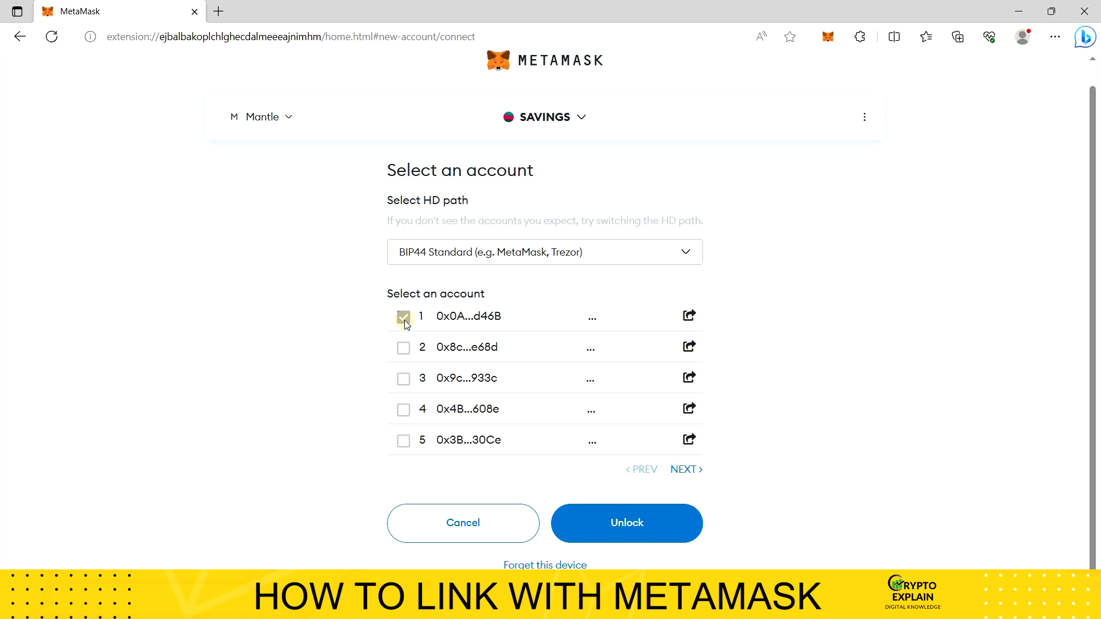
{"action": "left_click", "coordinate": [596, 520]}
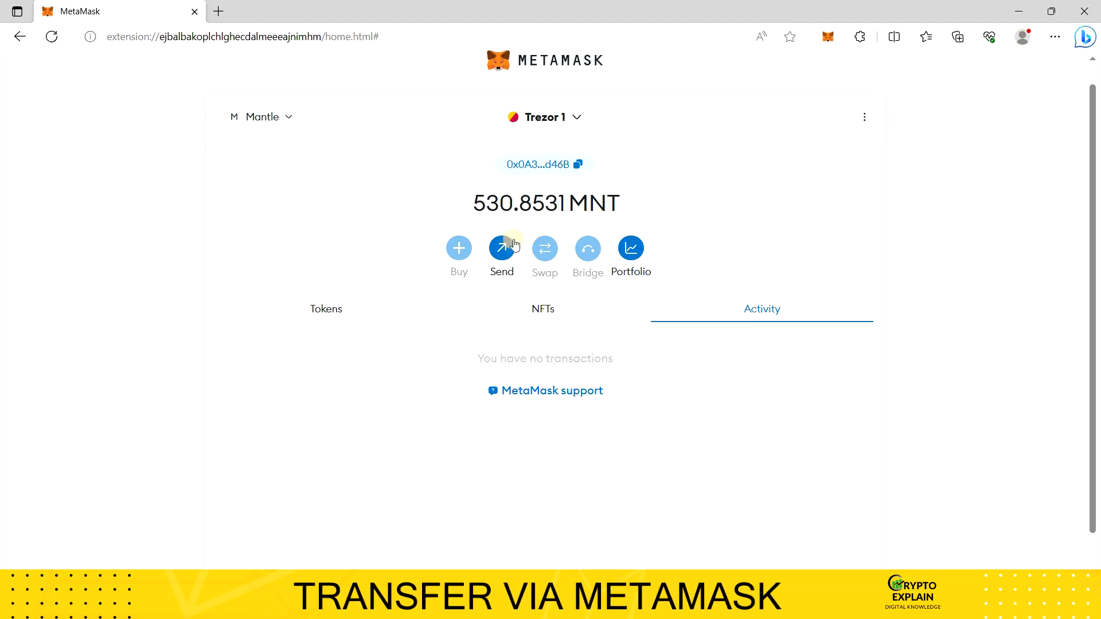
Step: Create a transfer of 100 MNT from Trezor 1 to the SAVINGS account and confirm it for signing on the Trezor
{"action": "left_click", "coordinate": [503, 248]}
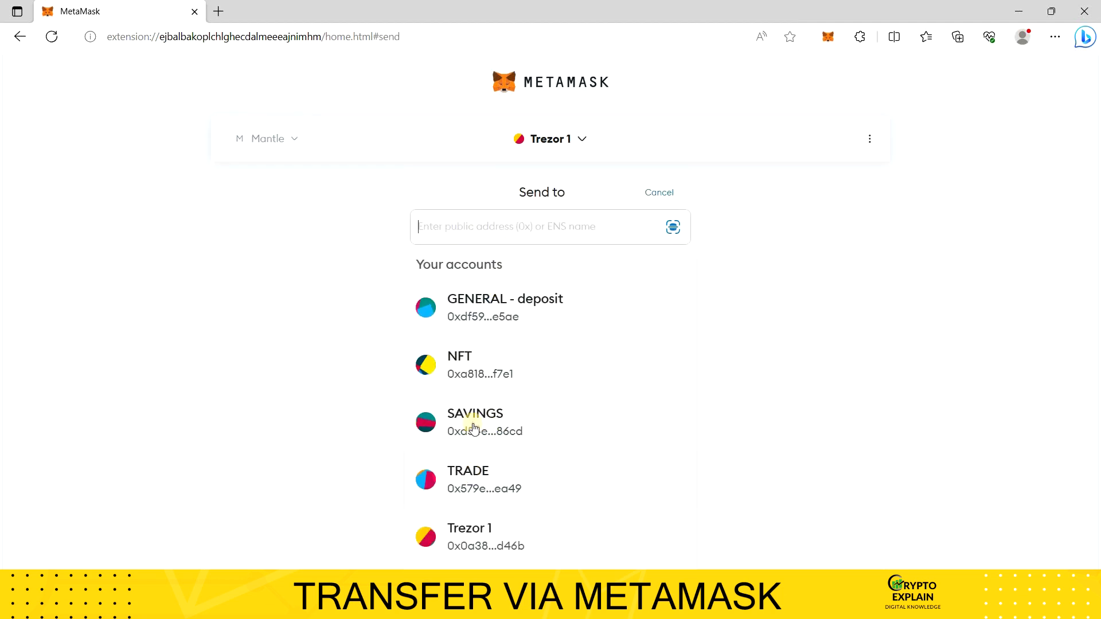
{"action": "left_click", "coordinate": [474, 427]}
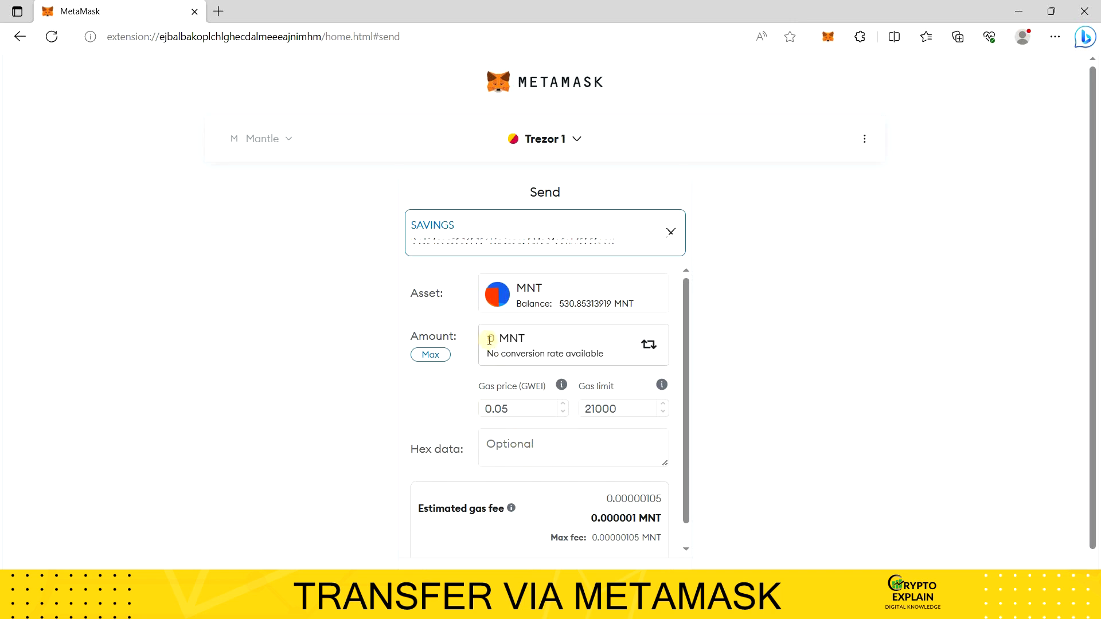
{"action": "type", "text": "100"}
{"action": "left_click", "coordinate": [590, 558]}
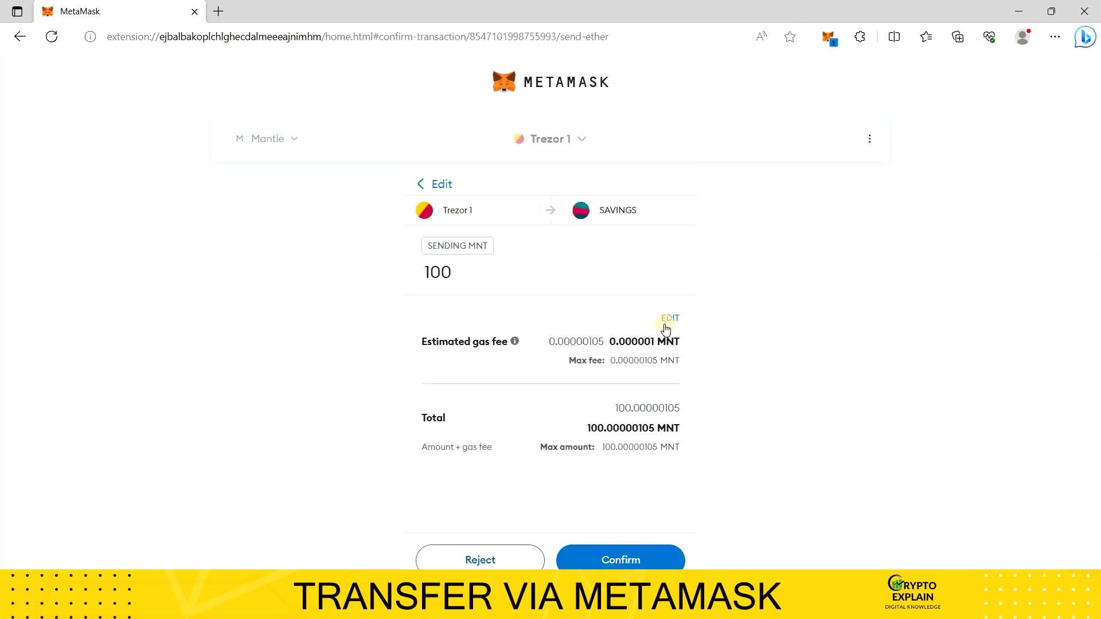
{"action": "left_click", "coordinate": [632, 557]}
{"action": "left_click", "coordinate": [680, 440]}
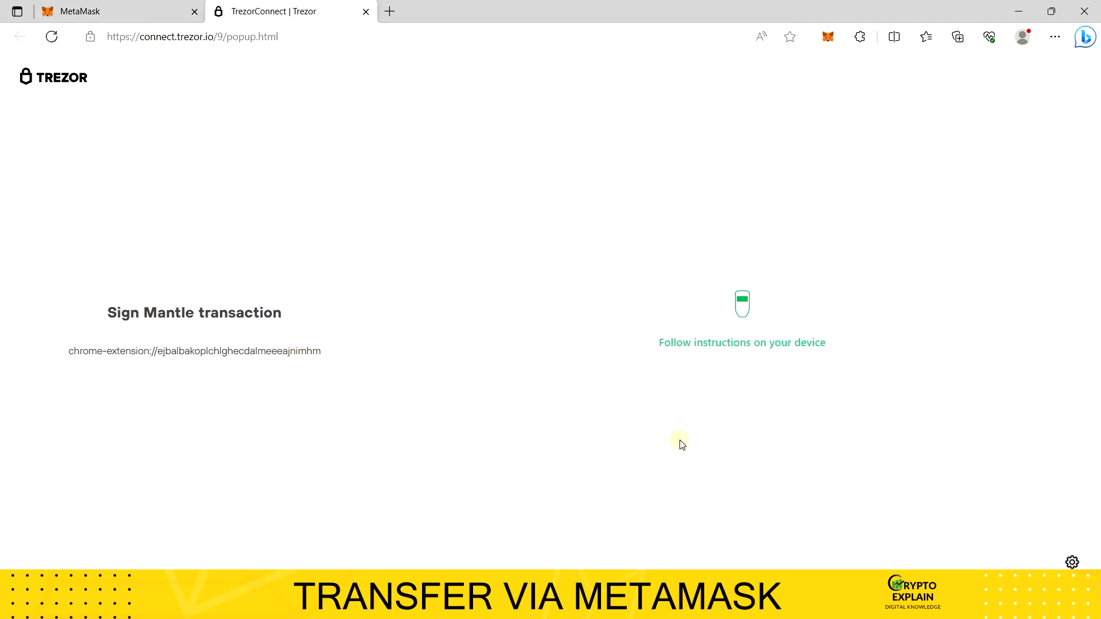